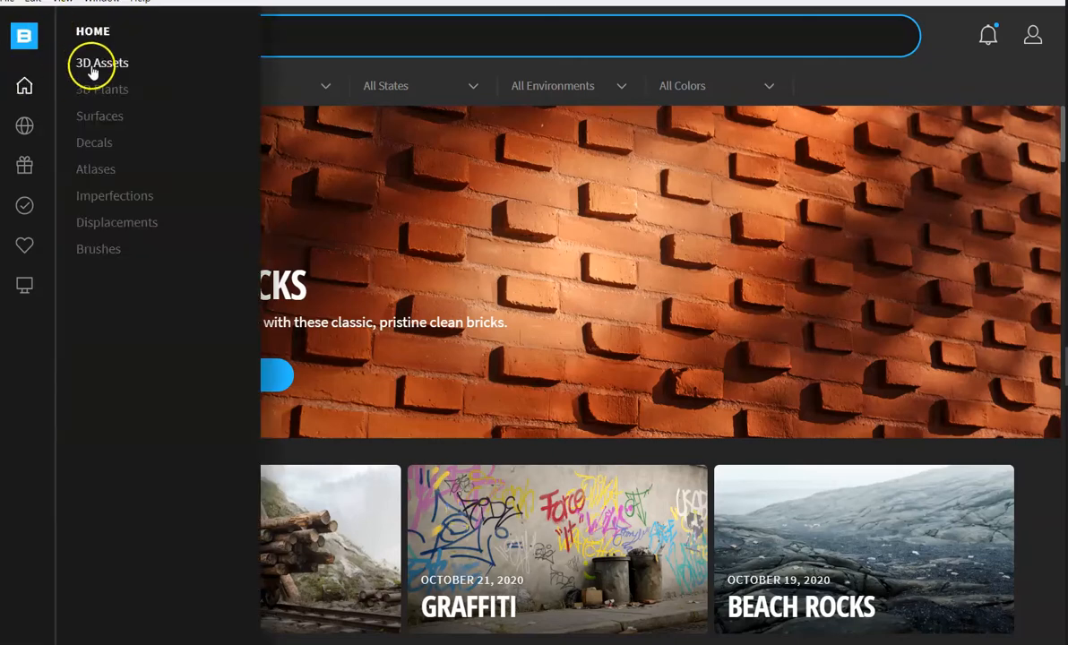
# Look through the home page's featured collections, new surfaces and new 3D models
pyautogui.scroll(-8, 568, 389)
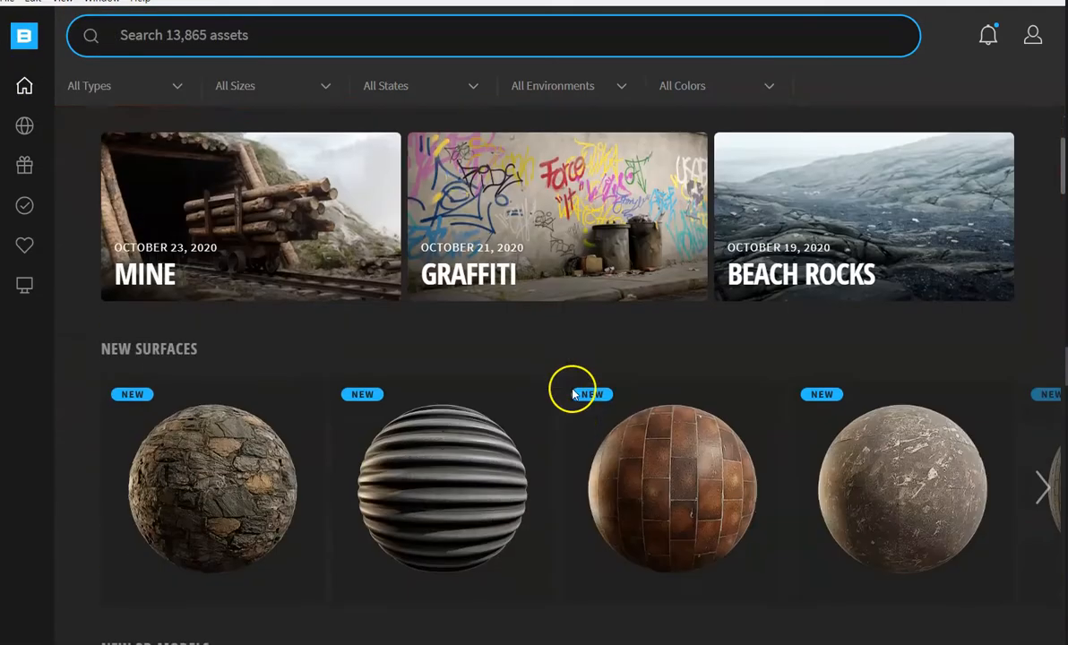
pyautogui.scroll(5, 567, 393)
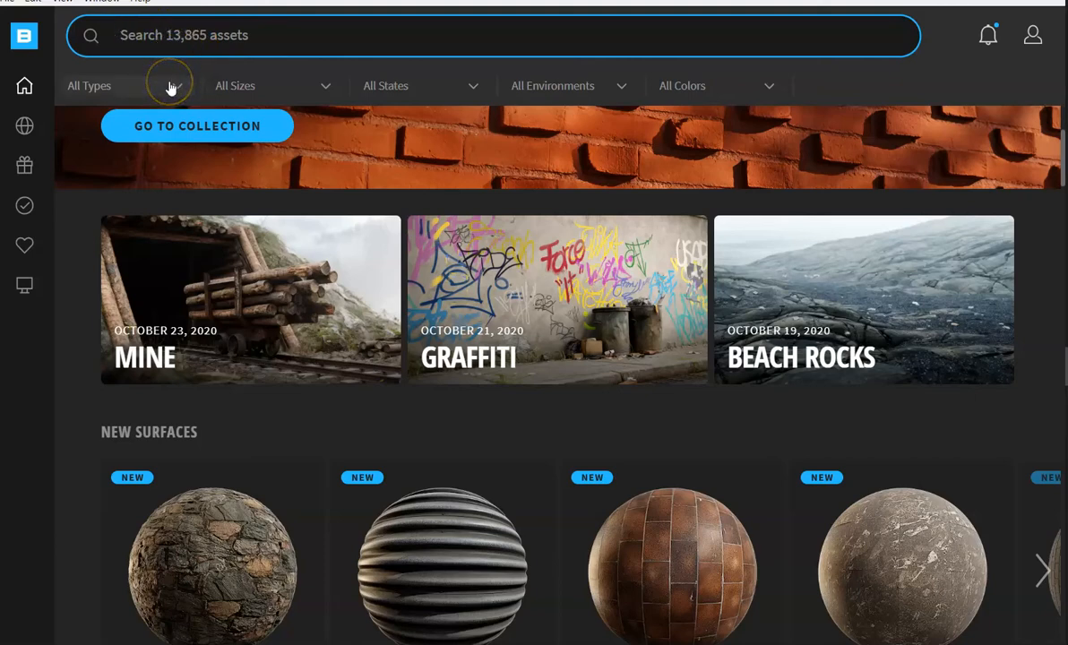
pyautogui.scroll(-4, 358, 455)
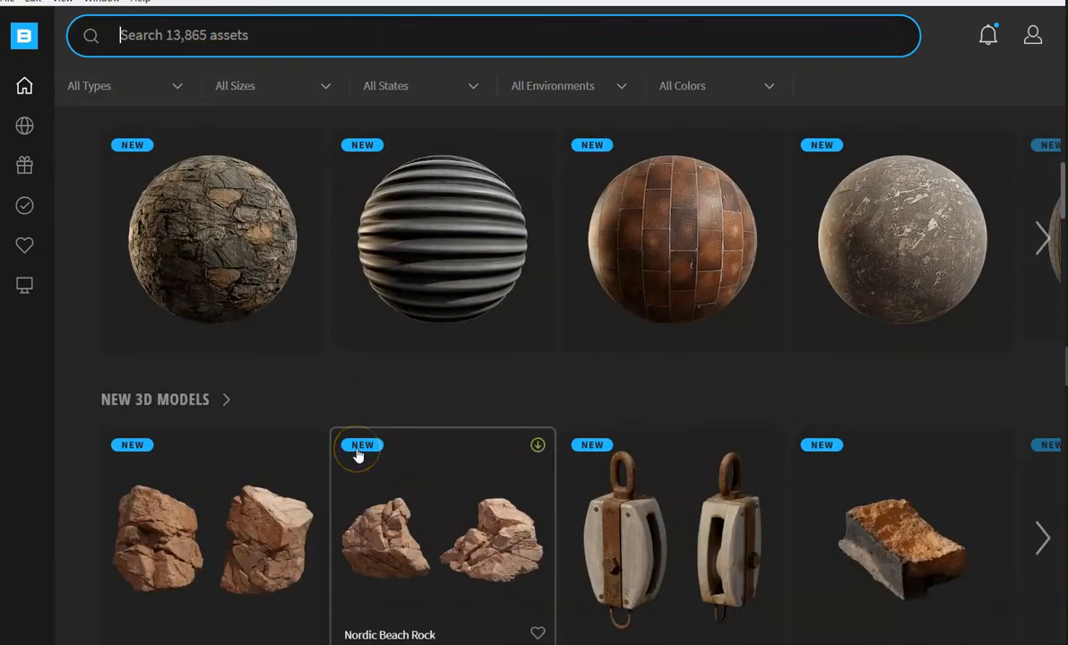
pyautogui.scroll(4, 356, 458)
pyautogui.scroll(2, 354, 457)
pyautogui.click(331, 458)
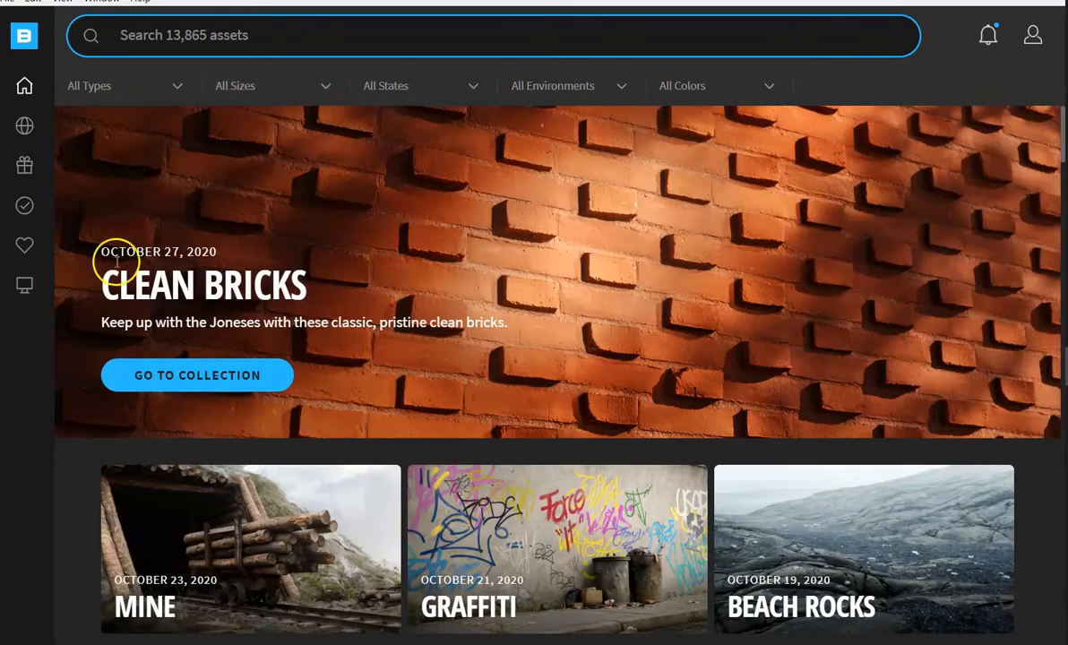
# Browse the 3D Assets category and open the Bulk Bag asset's details
pyautogui.moveTo(25, 87)
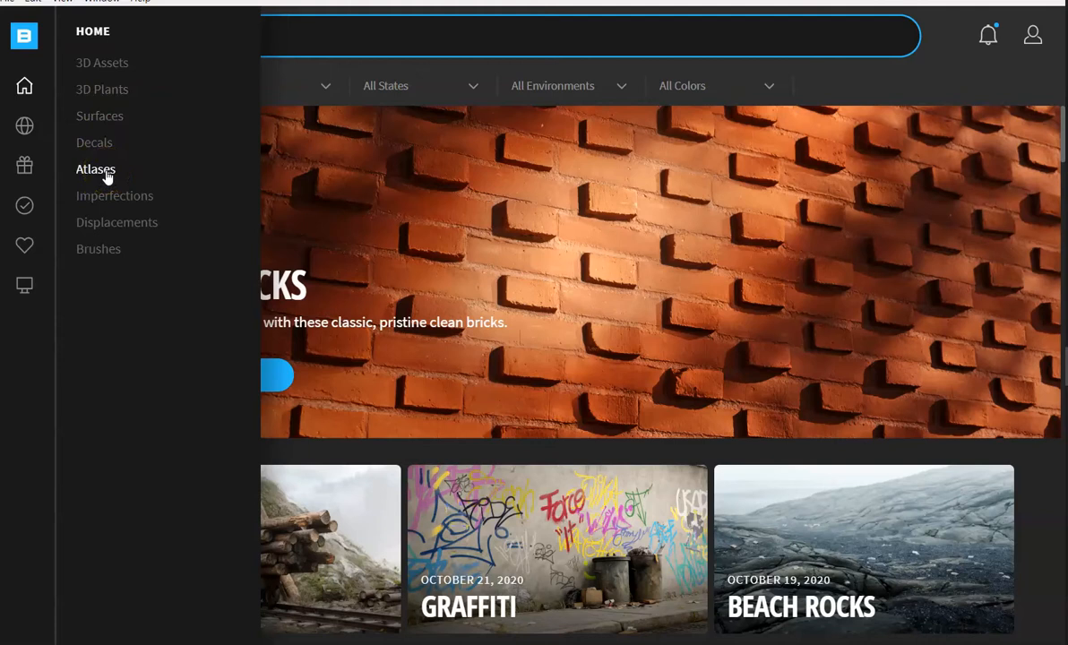
pyautogui.click(100, 65)
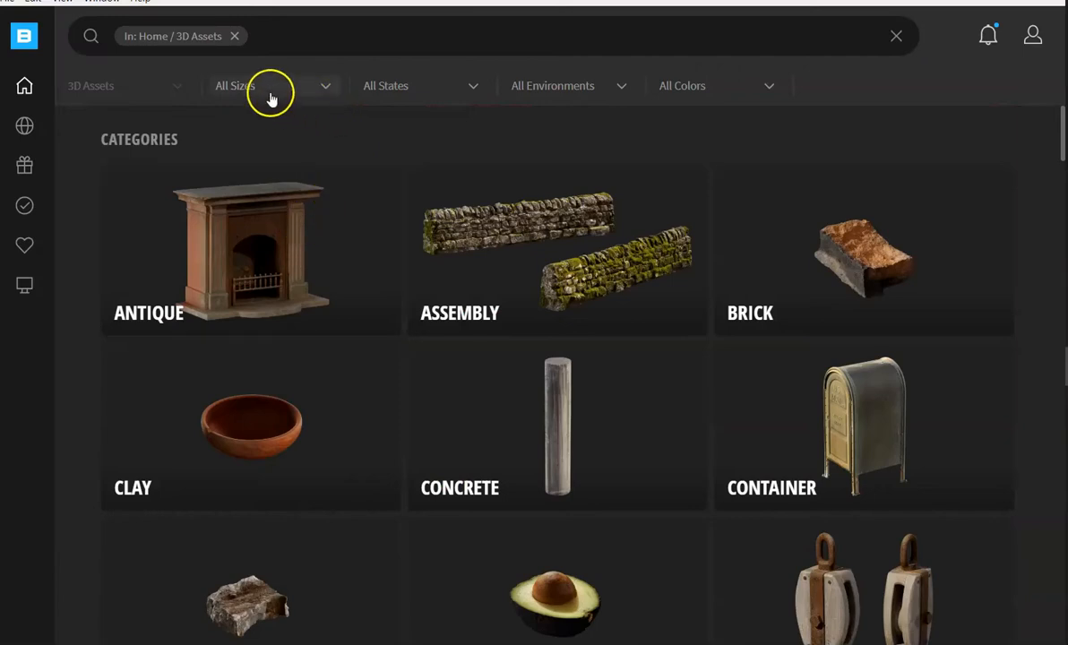
pyautogui.scroll(-5, 319, 359)
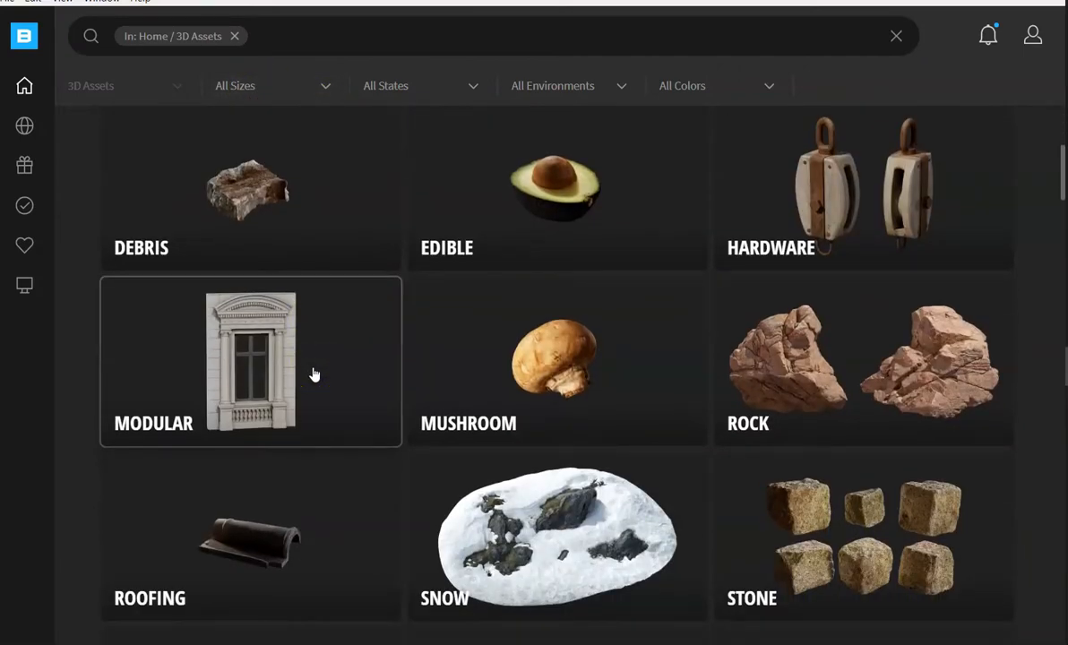
pyautogui.scroll(-10, 314, 375)
pyautogui.scroll(-3, 314, 375)
pyautogui.scroll(1, 314, 375)
pyautogui.scroll(-5, 314, 375)
pyautogui.scroll(-5, 314, 375)
pyautogui.click(645, 376)
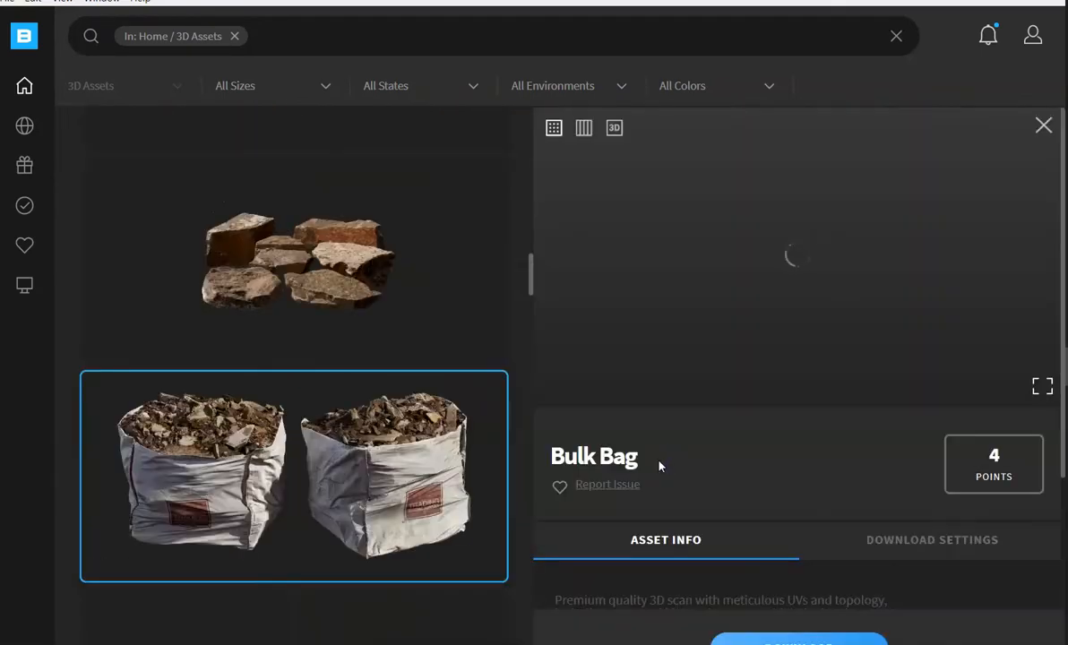
# Preview the Bulk Bag in 3D from several angles, showing its Albedo map and its Normal map
pyautogui.click(614, 128)
pyautogui.moveTo(638, 204); pyautogui.dragTo(745, 283)
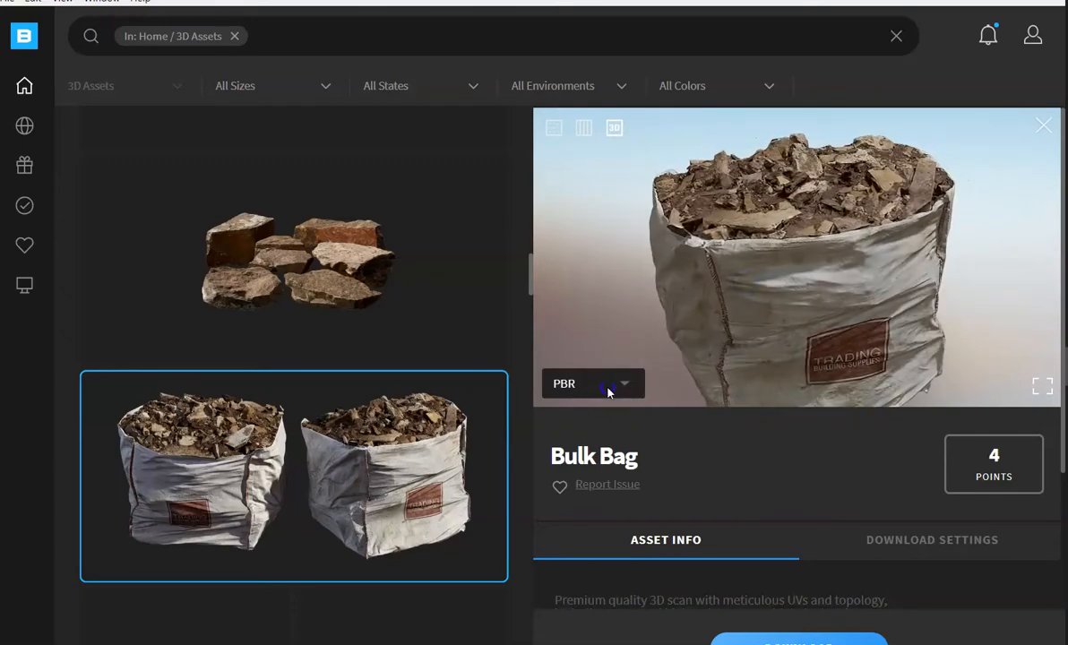
pyautogui.click(608, 392)
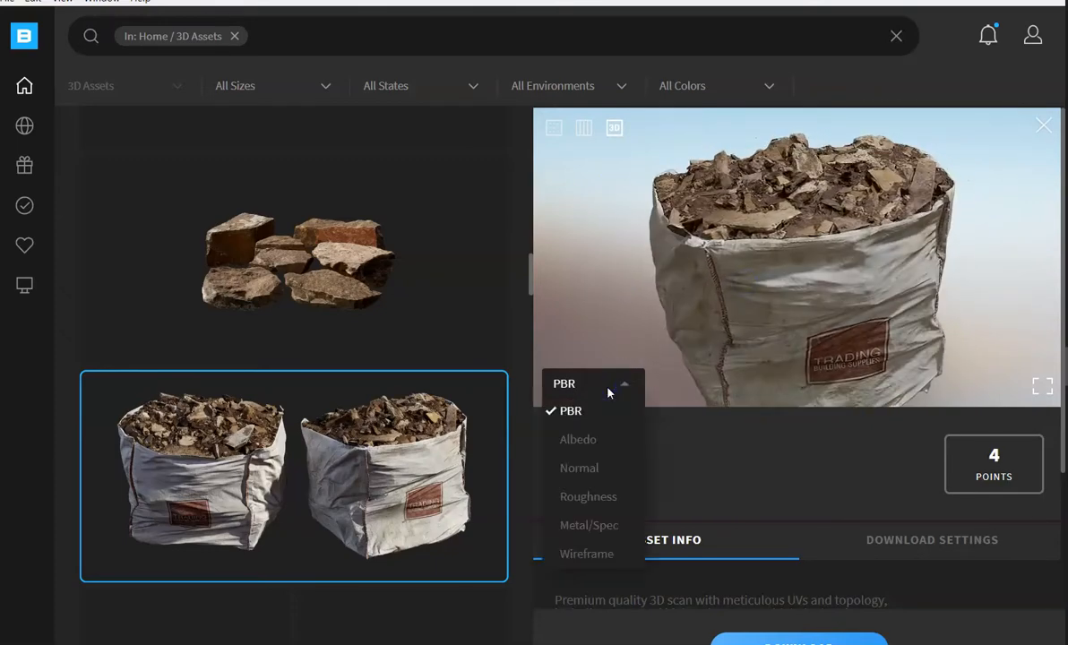
pyautogui.click(574, 440)
pyautogui.moveTo(720, 304)
pyautogui.mouseDown()
pyautogui.moveTo(875, 248)
pyautogui.moveTo(644, 289)
pyautogui.moveTo(627, 272)
pyautogui.moveTo(645, 278)
pyautogui.mouseUp()
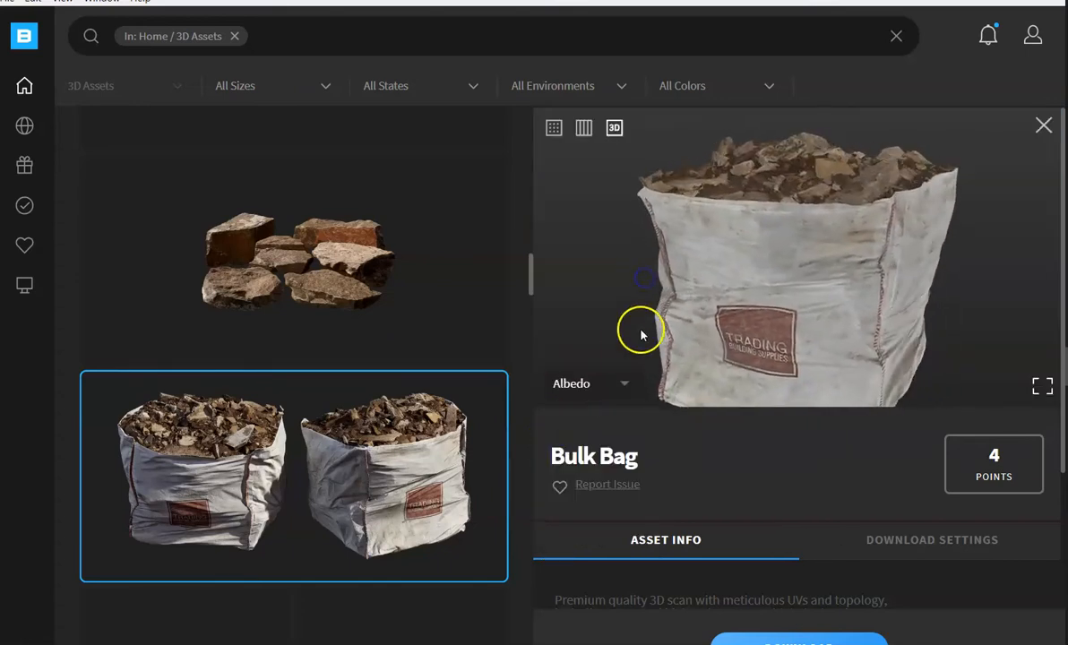
pyautogui.click(607, 381)
pyautogui.click(573, 465)
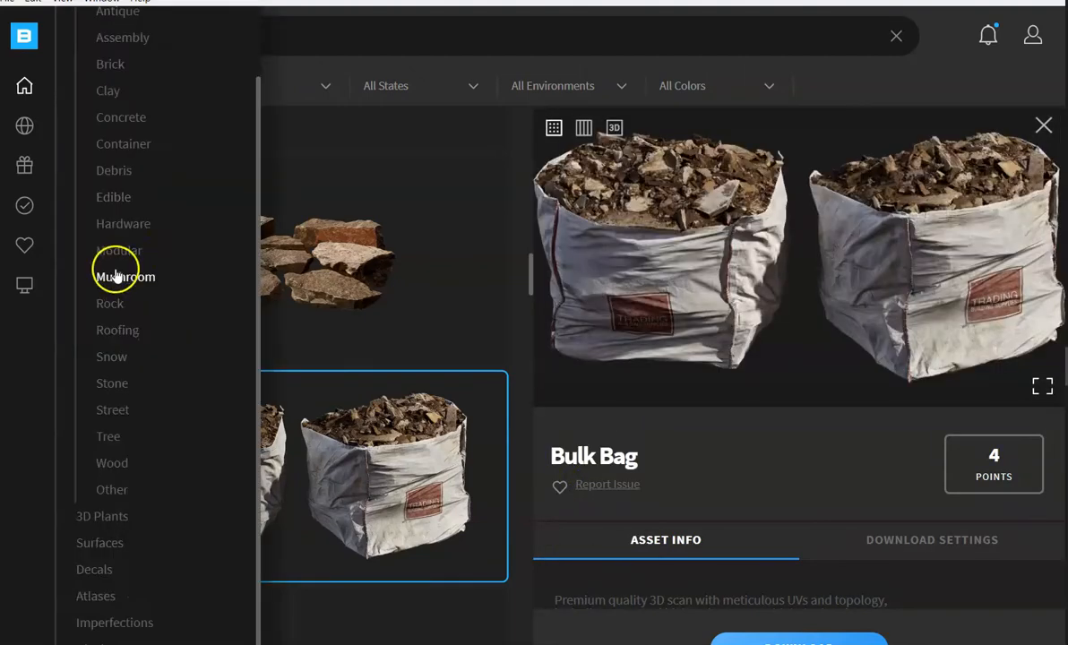
# Go to the Fern subcategory of 3D Plants and open the Silver Lady Fern in the 3D view
pyautogui.click(109, 520)
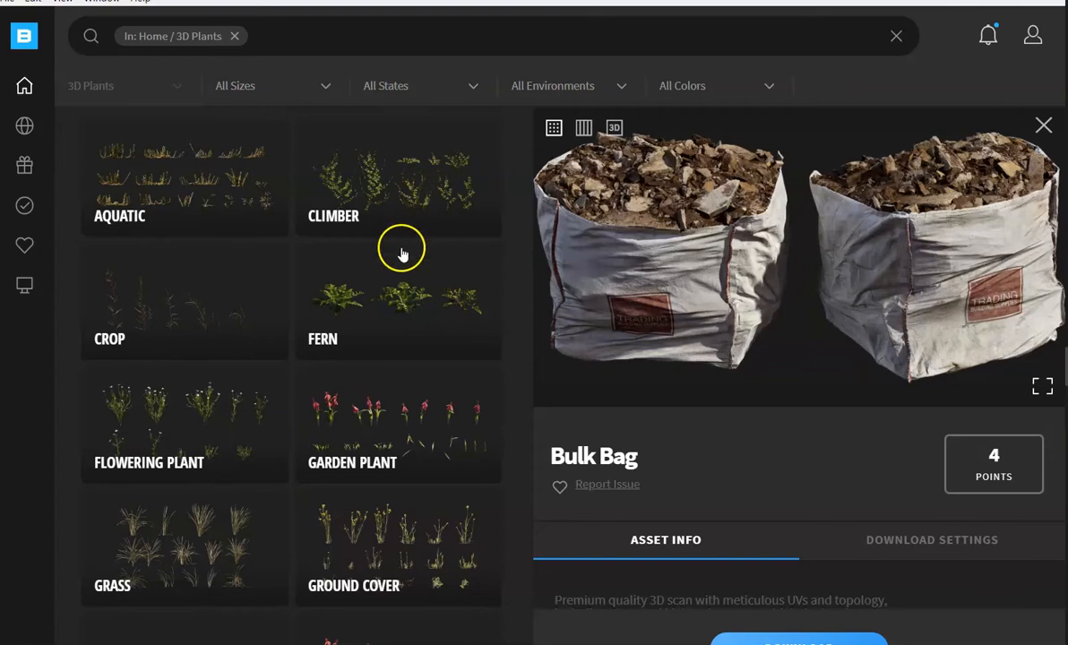
pyautogui.click(390, 302)
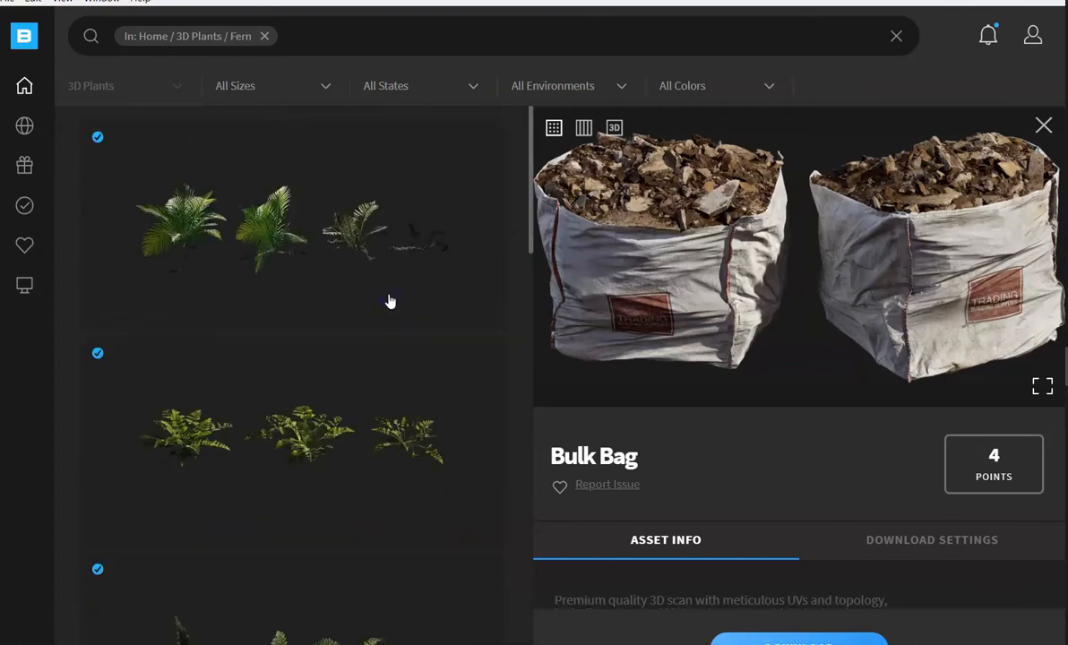
pyautogui.click(255, 222)
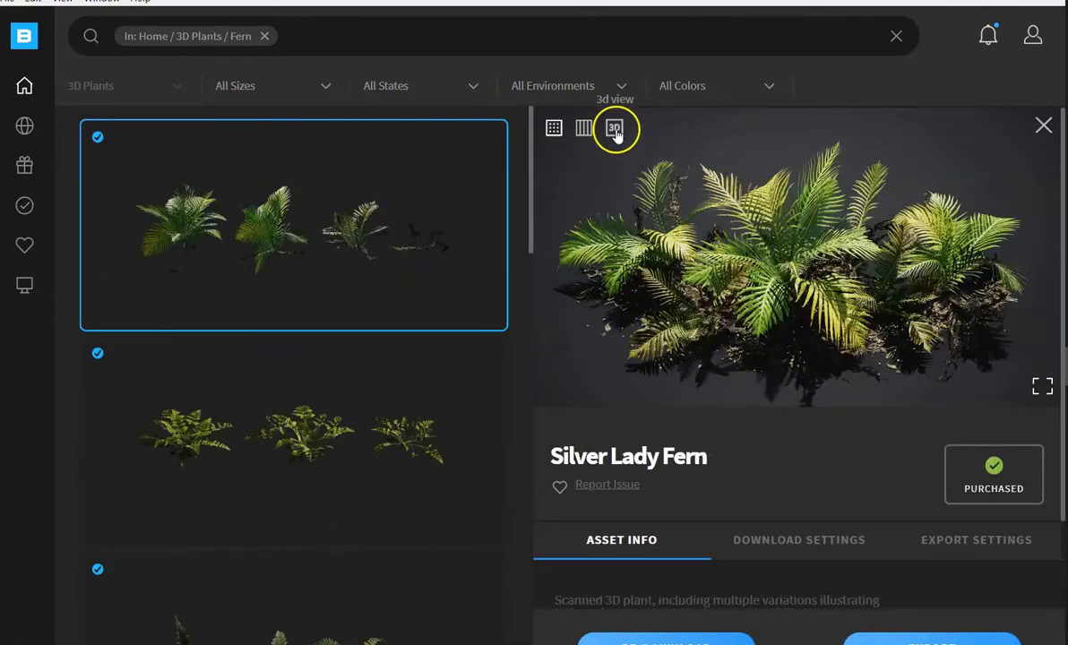
pyautogui.click(614, 131)
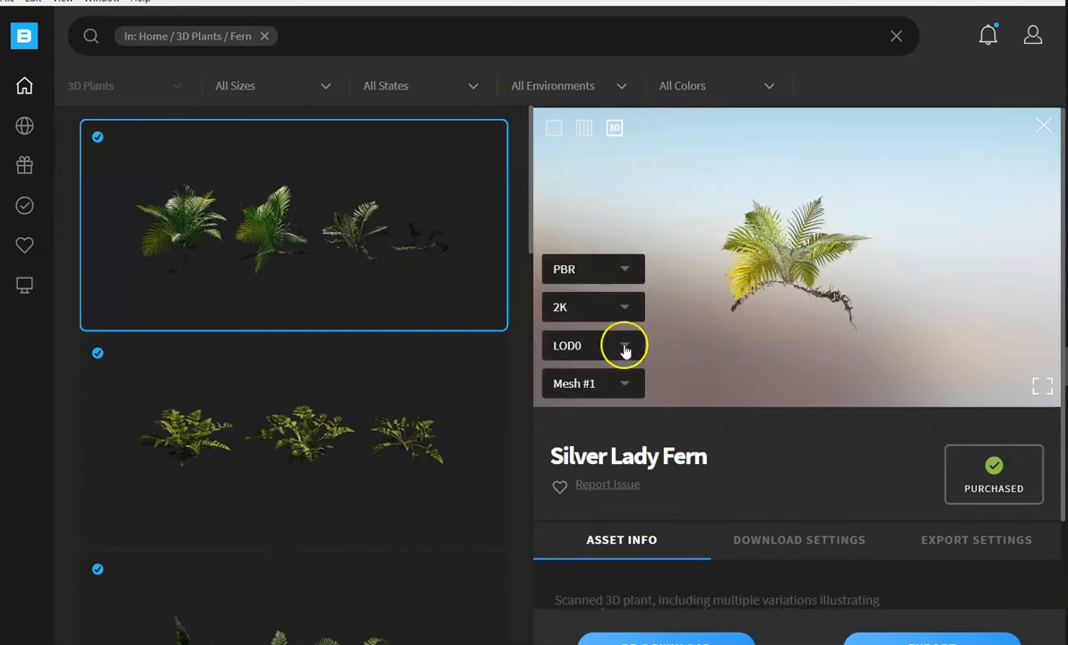
# Set the Silver Lady Fern's preview texture resolution to 8K and show the Mesh #5 variation
pyautogui.click(594, 310)
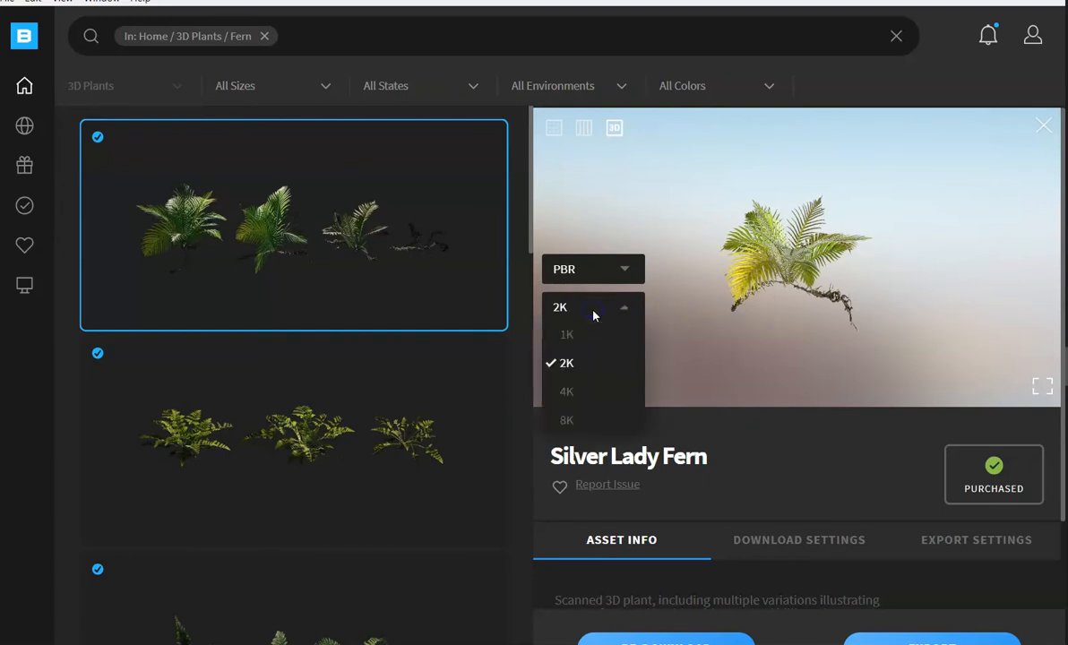
pyautogui.click(572, 423)
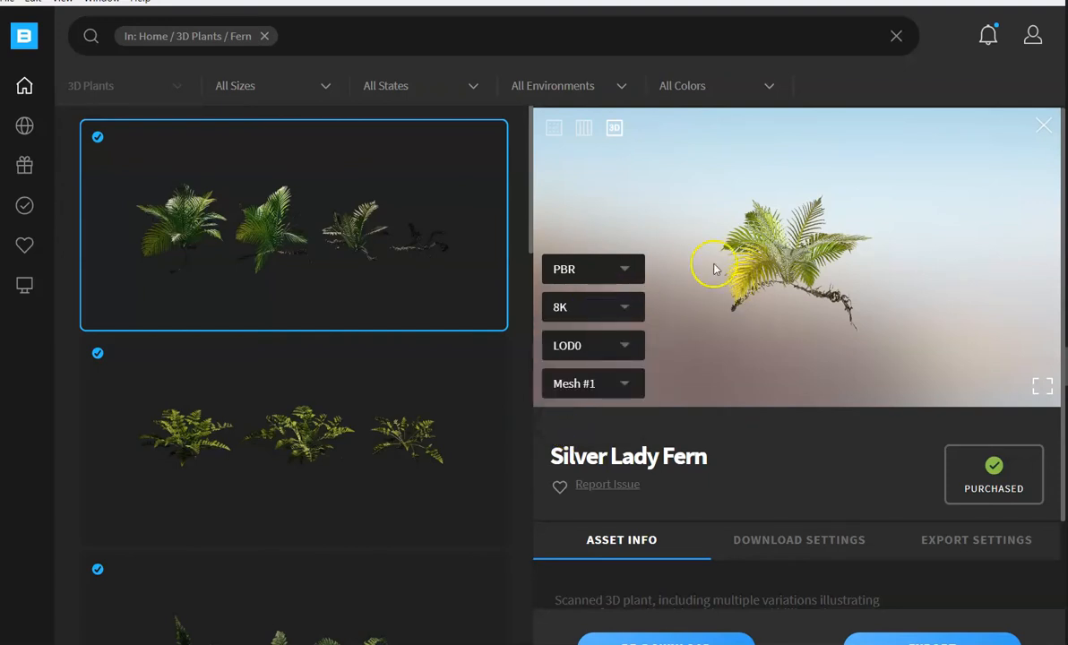
pyautogui.click(606, 384)
pyautogui.click(572, 522)
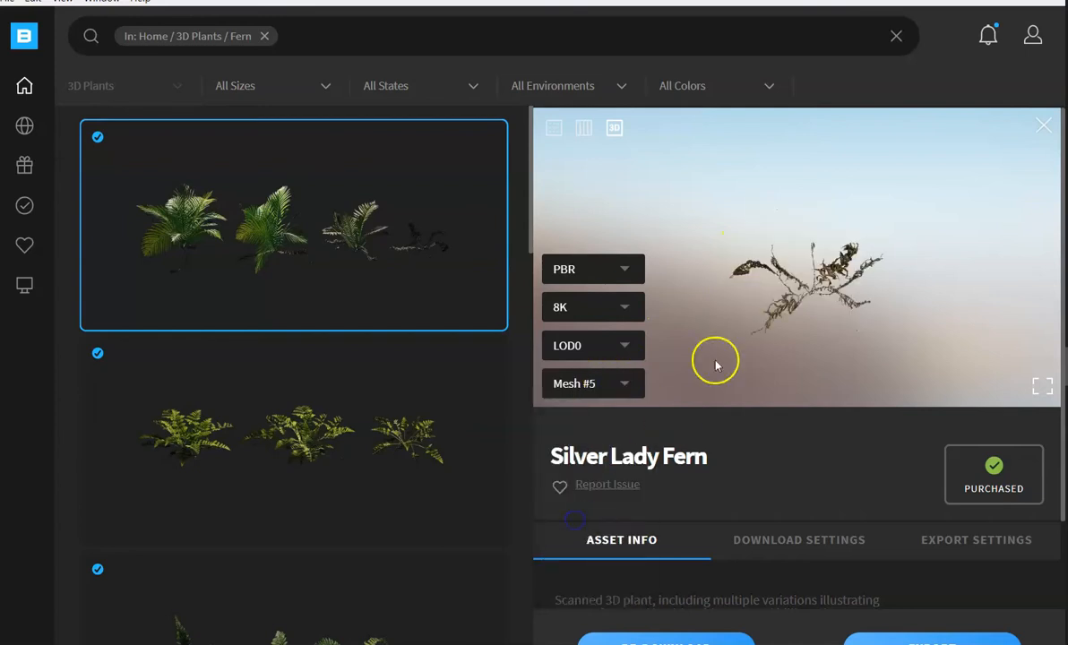
# Show the fern's Mesh #2 variation and examine its leaves up close from different angles
pyautogui.click(599, 382)
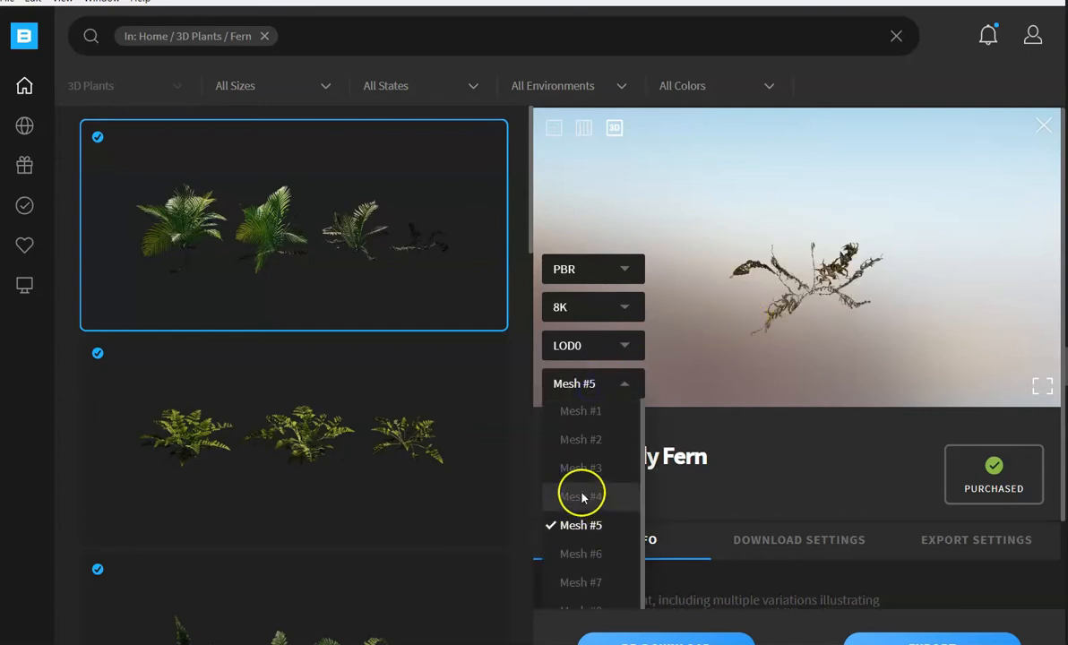
pyautogui.click(594, 441)
pyautogui.scroll(5, 834, 257)
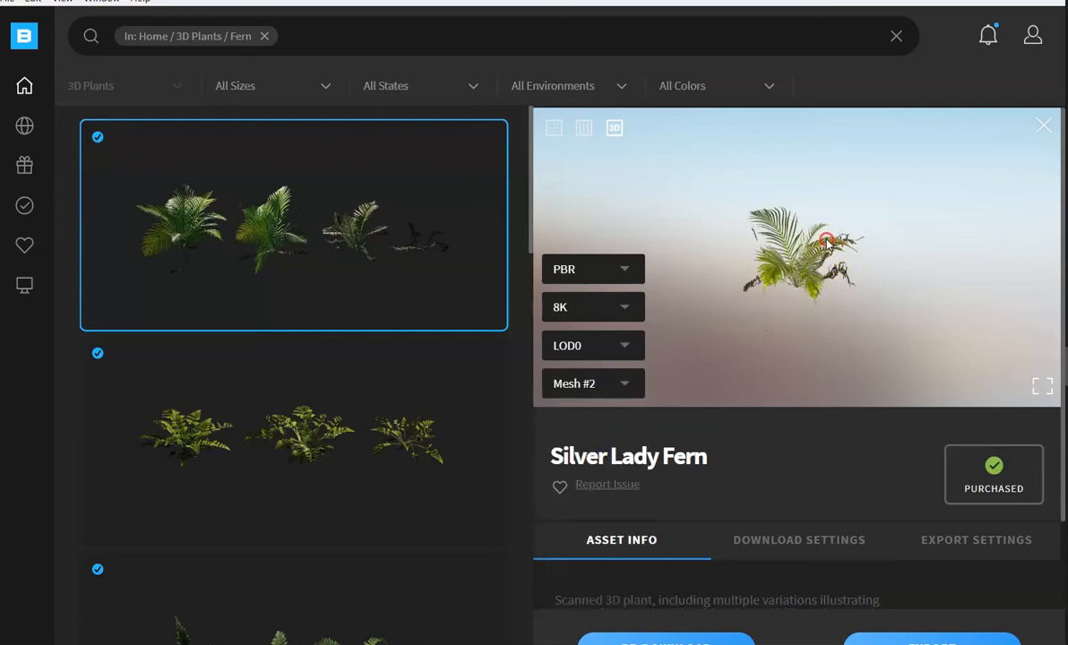
pyautogui.scroll(6, 825, 252)
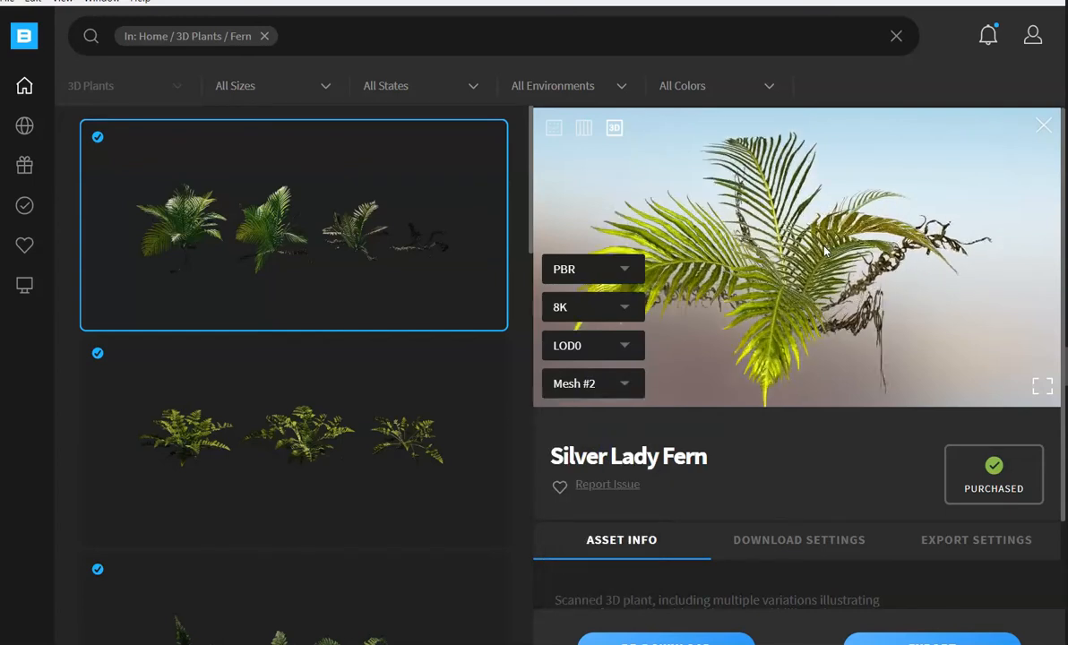
pyautogui.moveTo(744, 279); pyautogui.dragTo(692, 254)
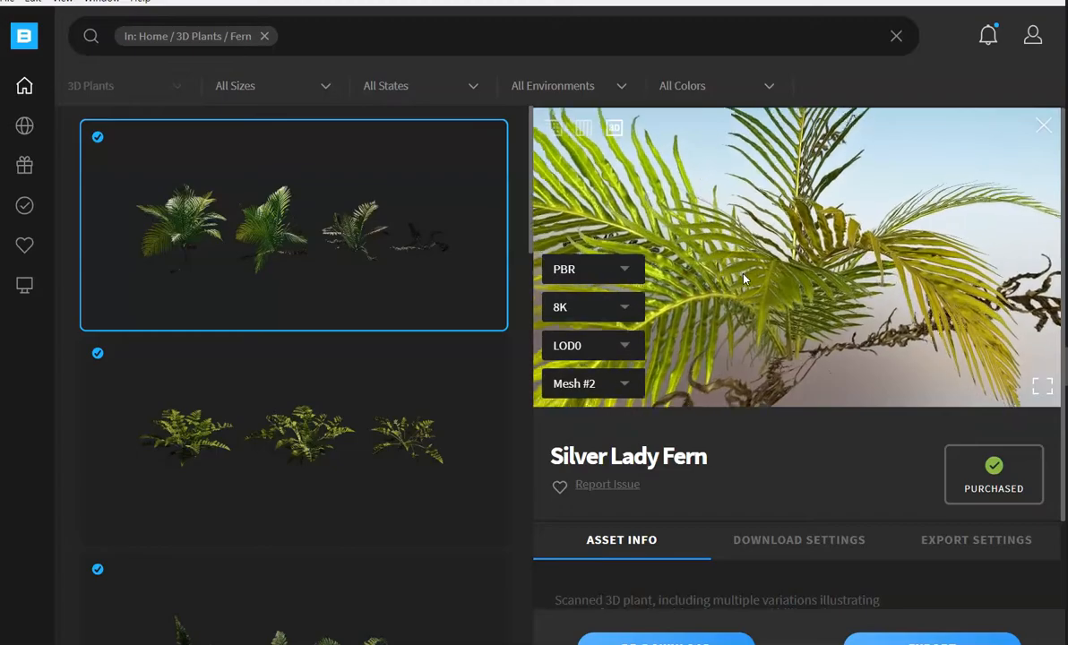
pyautogui.moveTo(809, 281); pyautogui.dragTo(246, 289)
pyautogui.rightClick(247, 289)
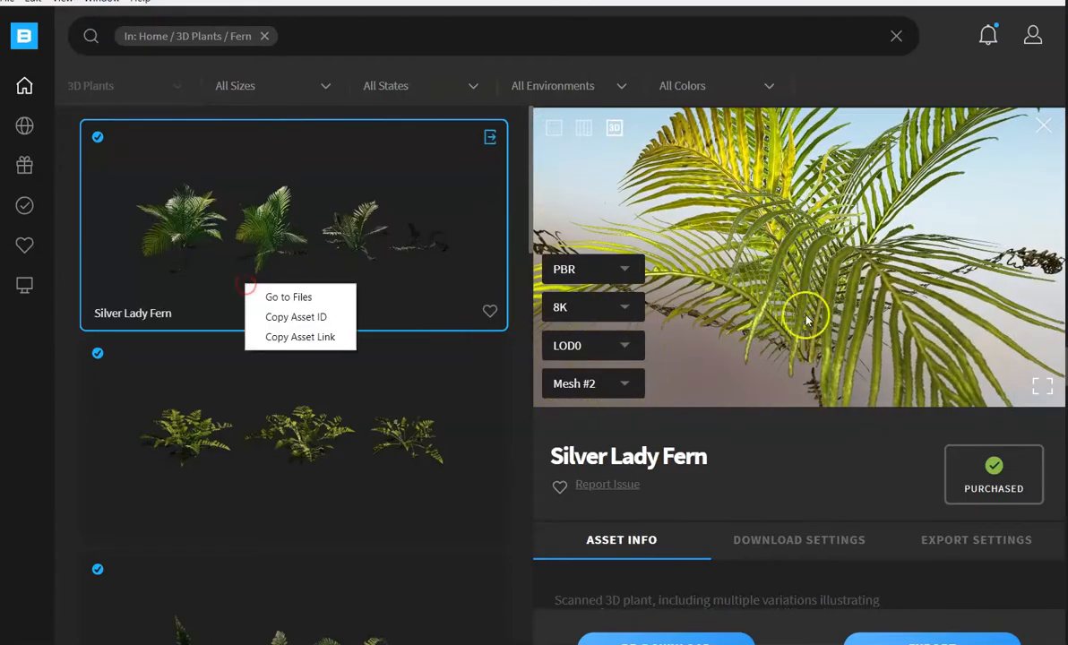
# Check the fern's level-of-detail choices and preview the Mesh #8 variation
pyautogui.click(582, 344)
pyautogui.click(605, 344)
pyautogui.click(618, 385)
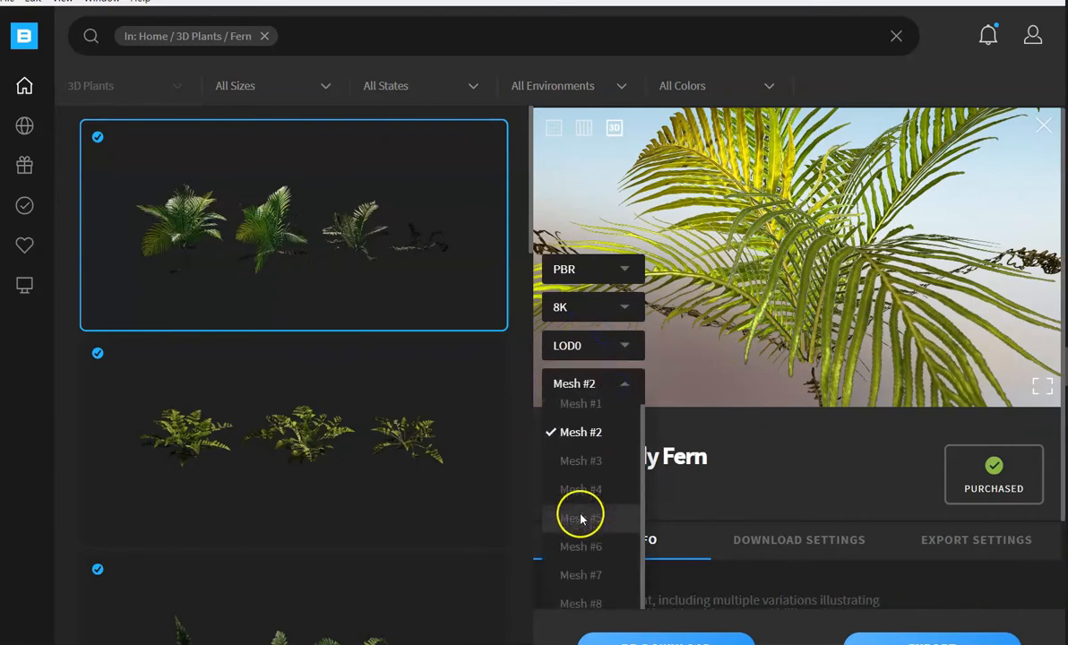
pyautogui.click(595, 603)
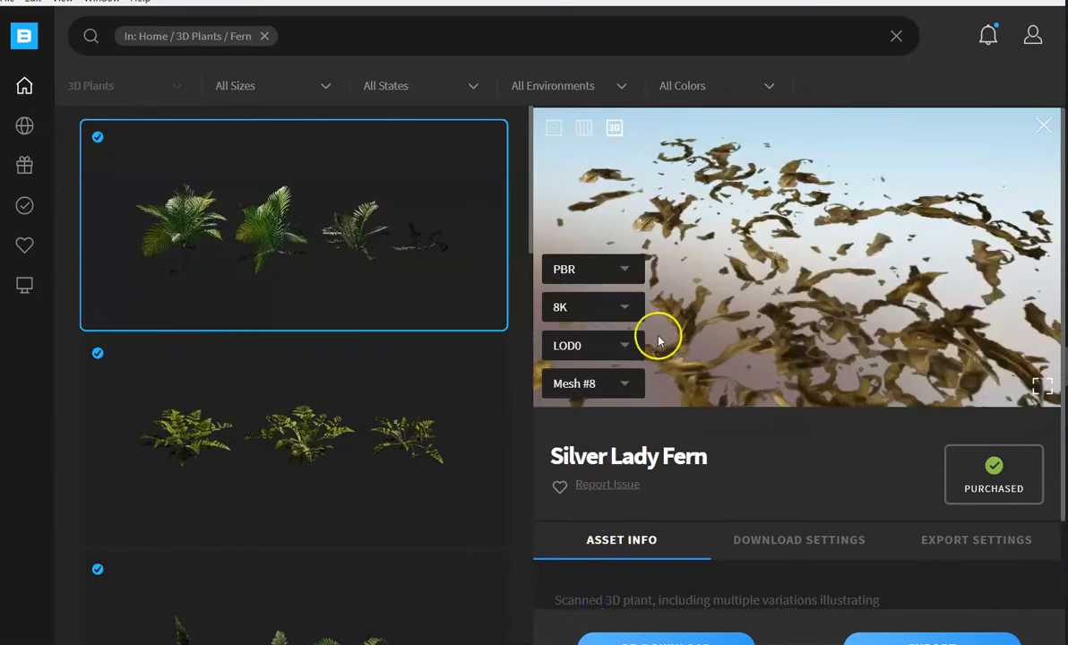
# Preview the fern's Mesh #7, Mesh #5 and Mesh #3 variations one after another
pyautogui.click(605, 385)
pyautogui.click(605, 569)
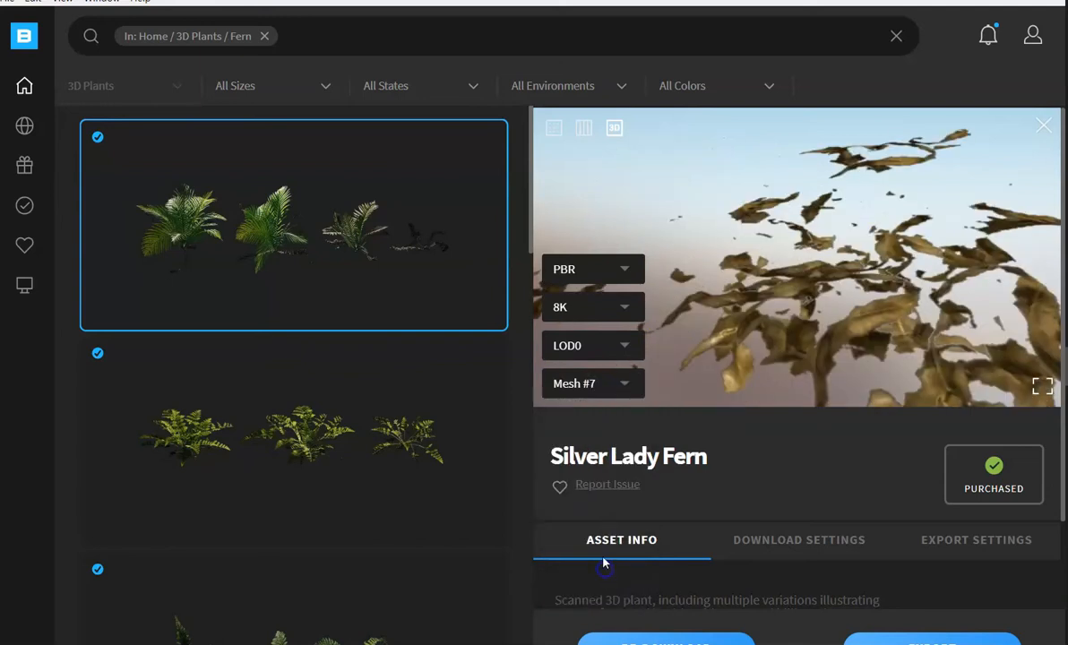
pyautogui.click(592, 392)
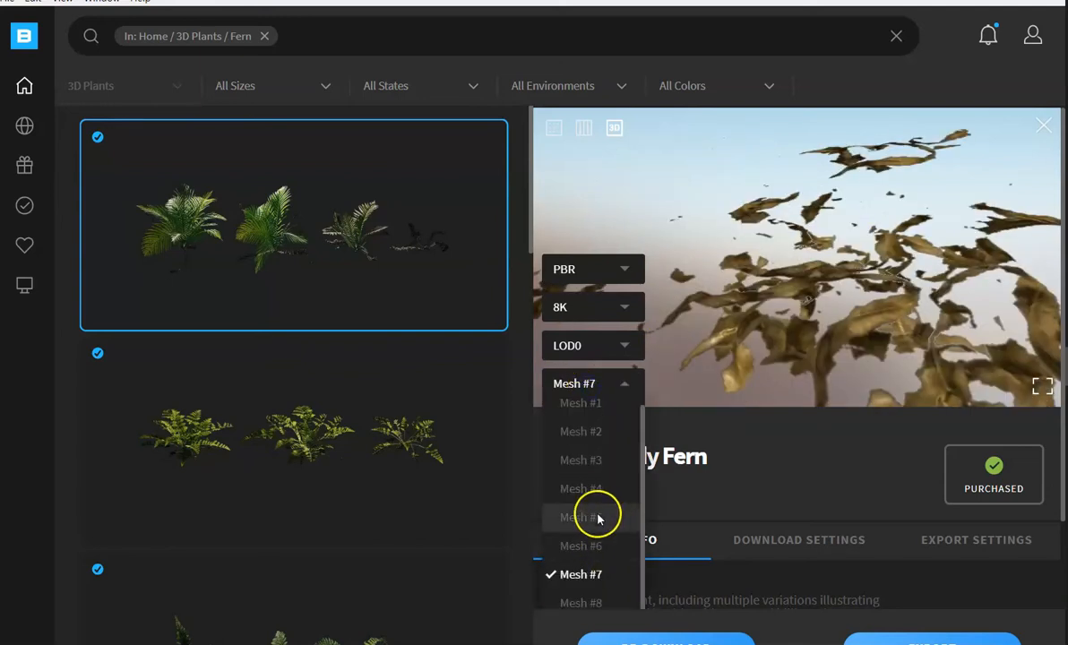
pyautogui.click(598, 517)
pyautogui.click(613, 380)
pyautogui.click(593, 464)
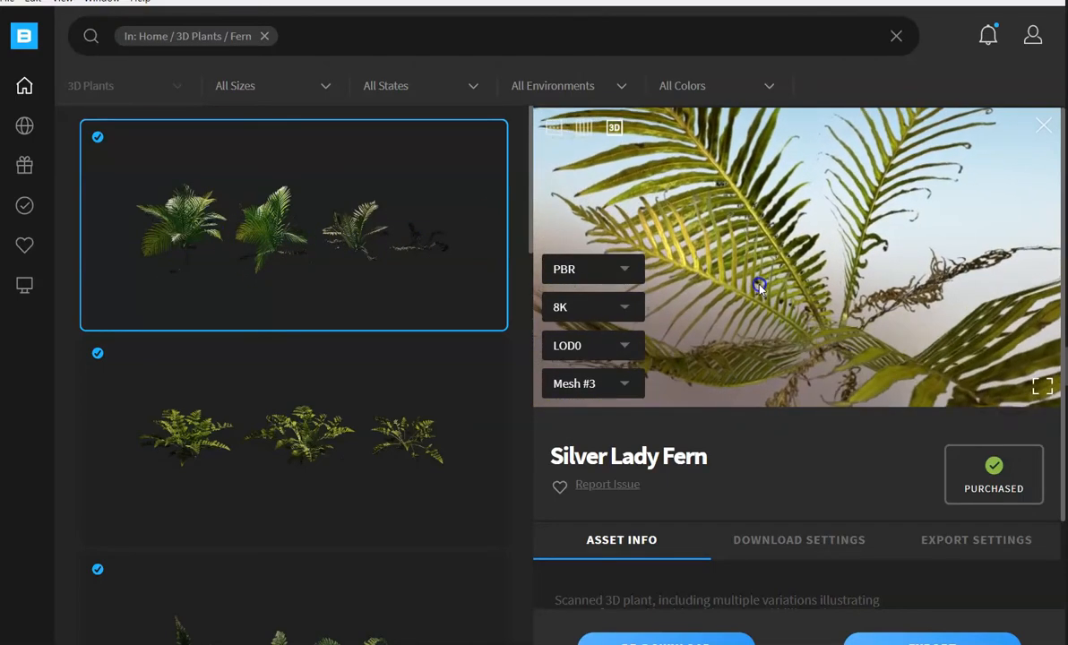
# Skim the remaining ferns, switch to the Surfaces category and look through its subcategories
pyautogui.scroll(-5, 200, 382)
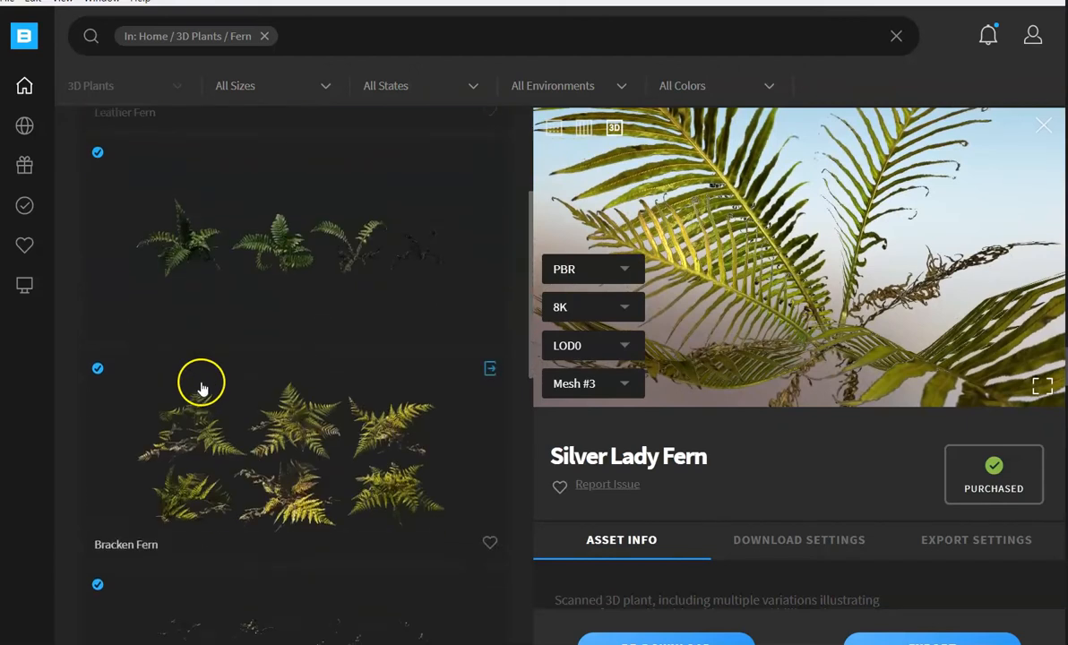
pyautogui.moveTo(52, 224)
pyautogui.moveTo(48, 54)
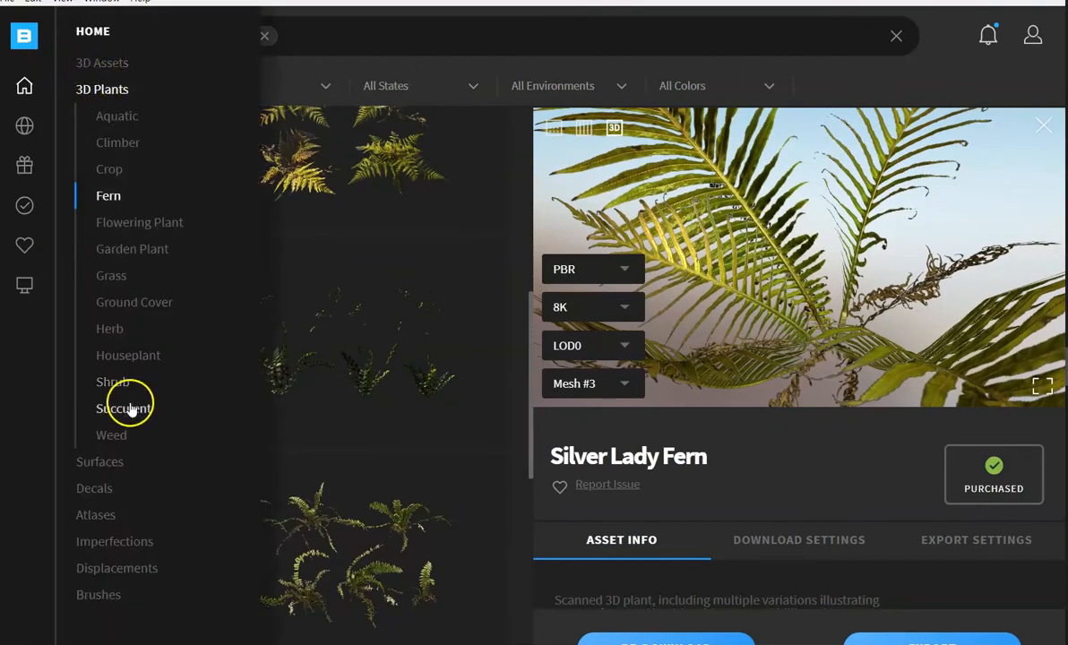
pyautogui.click(119, 464)
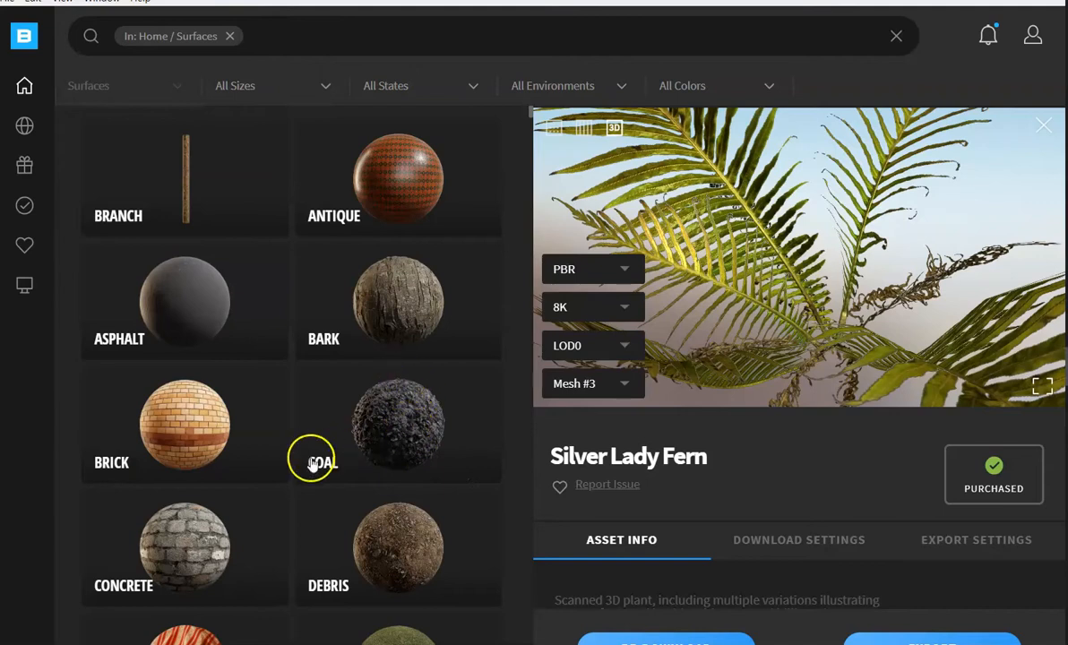
pyautogui.scroll(-2, 330, 460)
pyautogui.scroll(-3, 305, 457)
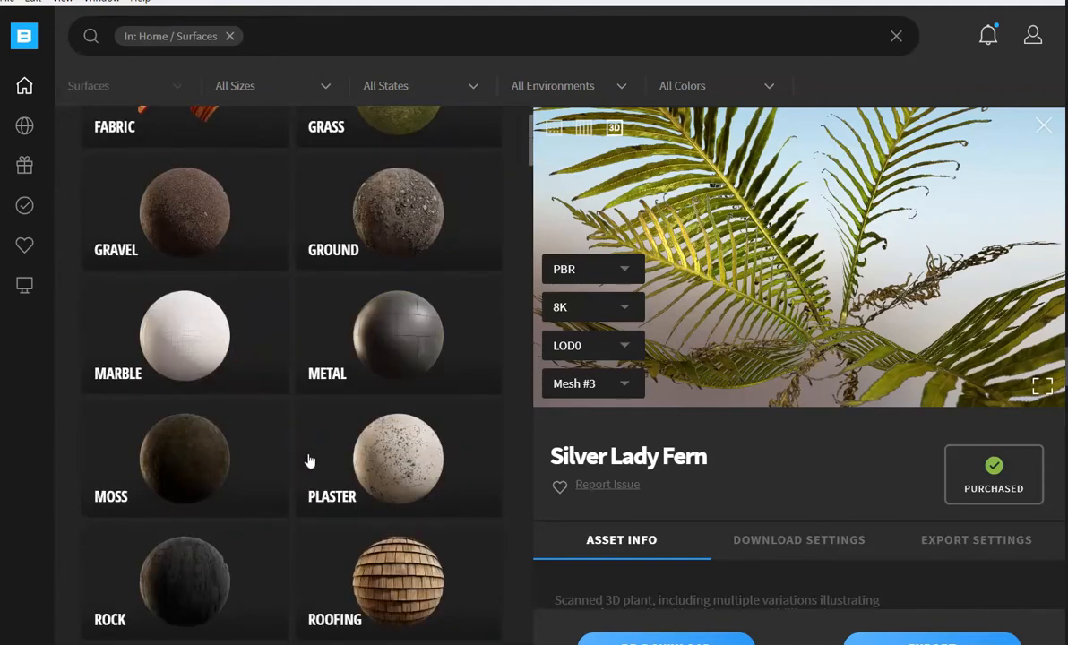
pyautogui.scroll(5, 309, 462)
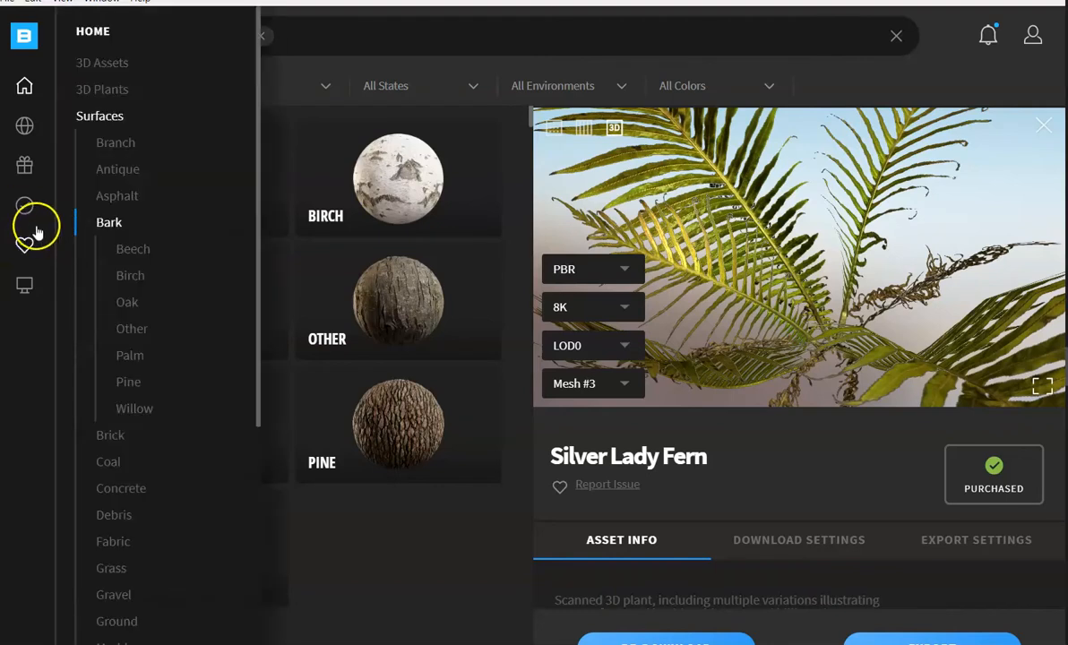
# Search the library for the suggested term Concrete and browse the matching assets
pyautogui.click(261, 38)
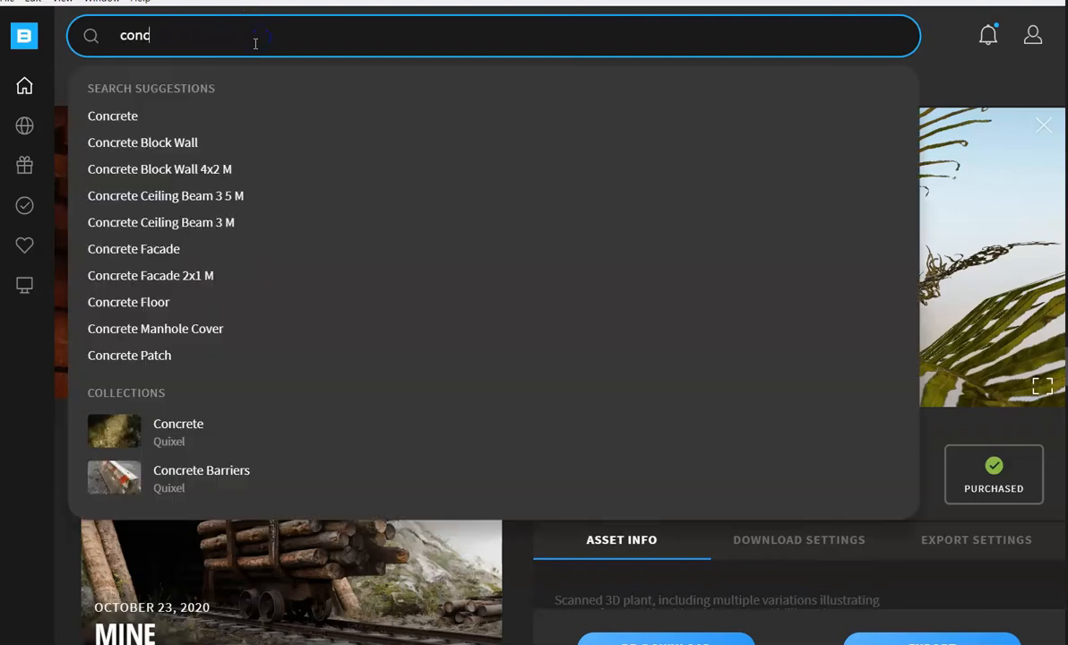
pyautogui.click(126, 126)
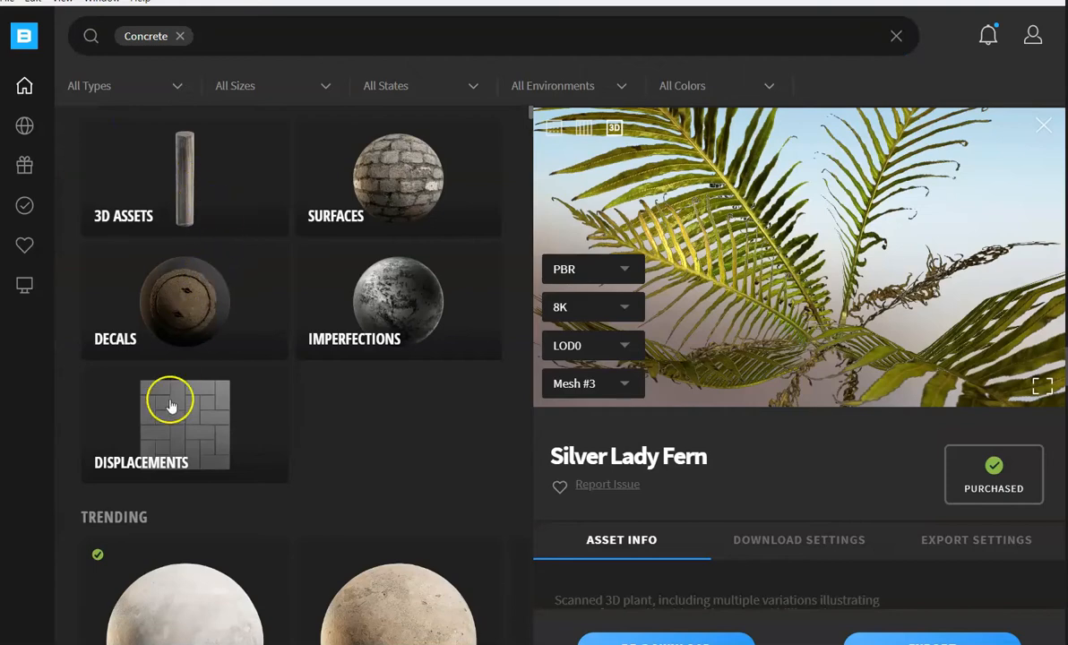
pyautogui.scroll(-12, 166, 422)
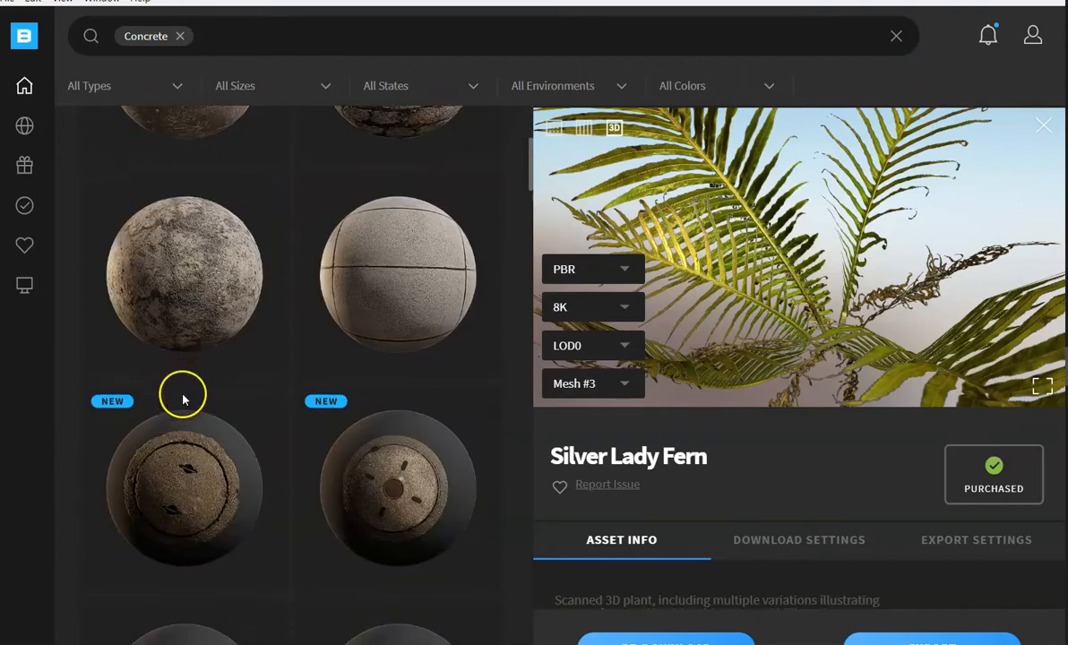
pyautogui.scroll(-12, 183, 400)
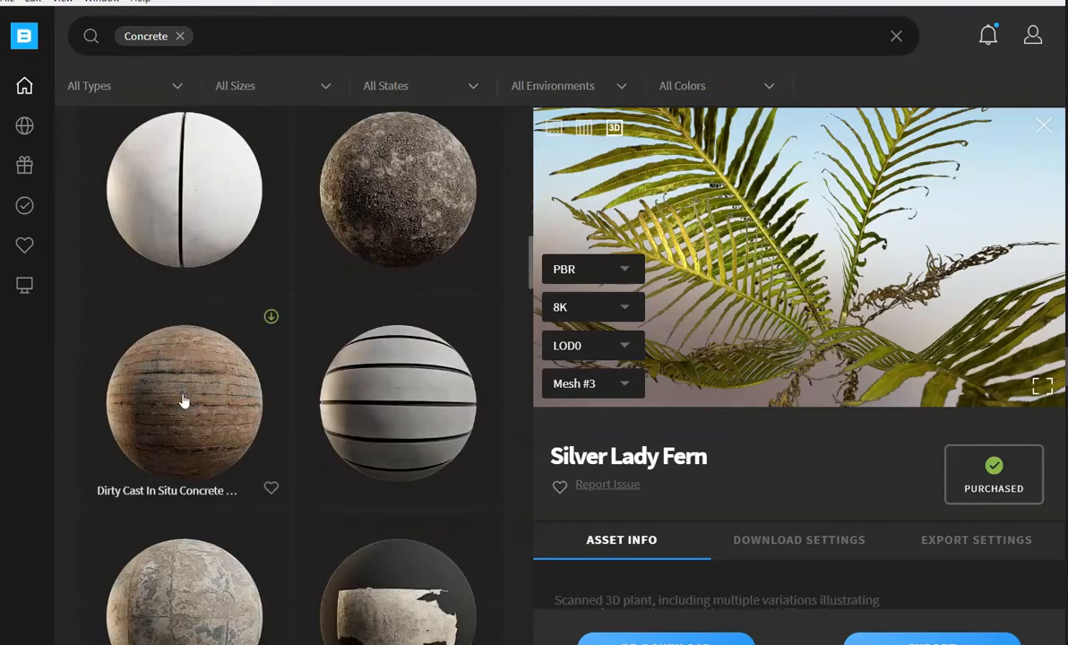
pyautogui.scroll(-5, 183, 400)
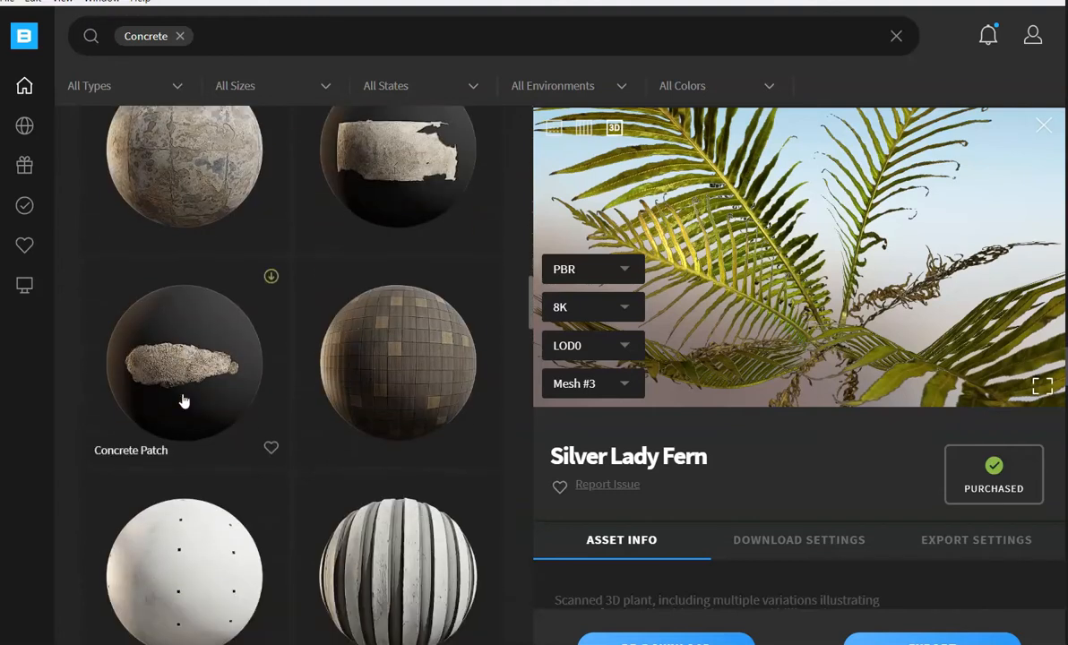
# Preview the Concrete Facade 2x2 M surface in 3D and examine it from different angles
pyautogui.click(437, 444)
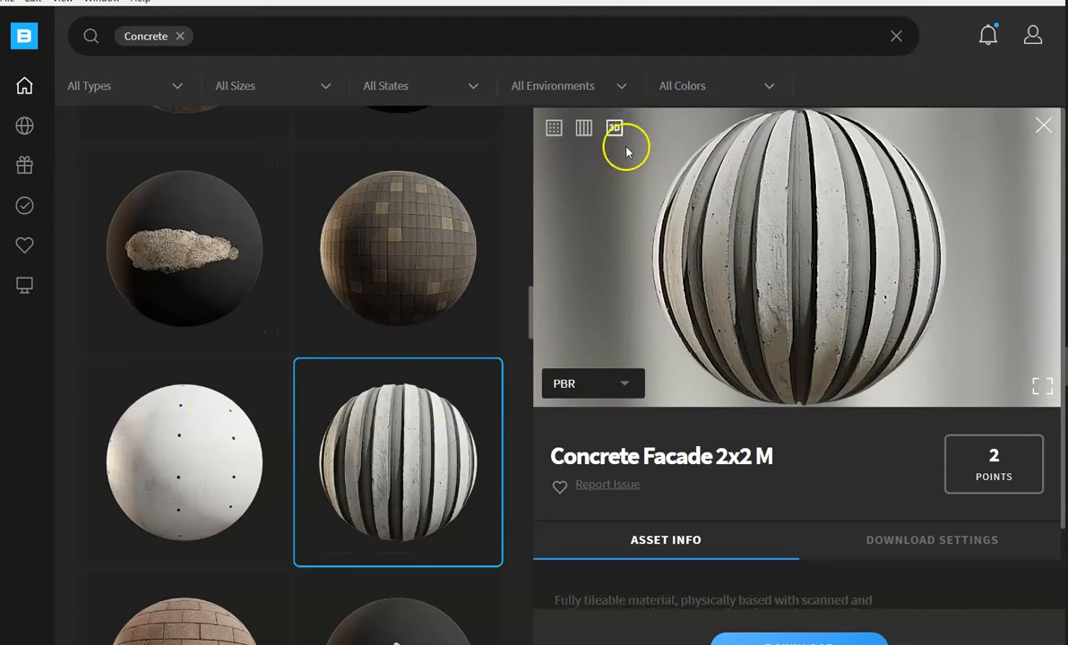
pyautogui.moveTo(692, 190); pyautogui.dragTo(568, 330)
pyautogui.moveTo(718, 314)
pyautogui.mouseDown()
pyautogui.moveTo(1007, 289)
pyautogui.moveTo(947, 363)
pyautogui.moveTo(932, 533)
pyautogui.moveTo(835, 332)
pyautogui.moveTo(732, 360)
pyautogui.moveTo(759, 423)
pyautogui.moveTo(864, 393)
pyautogui.mouseUp()
# Browse further through the concrete assets and inspect the Modular Building 3rd Floor Kit in 3D from several angles
pyautogui.scroll(-5, 370, 452)
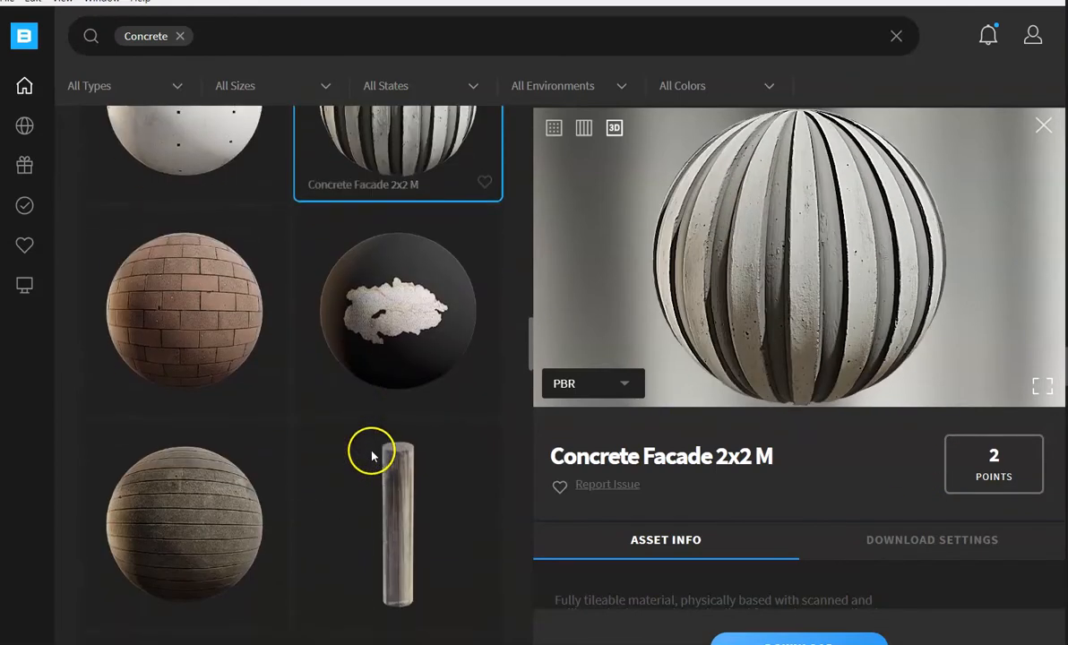
pyautogui.scroll(-12, 333, 399)
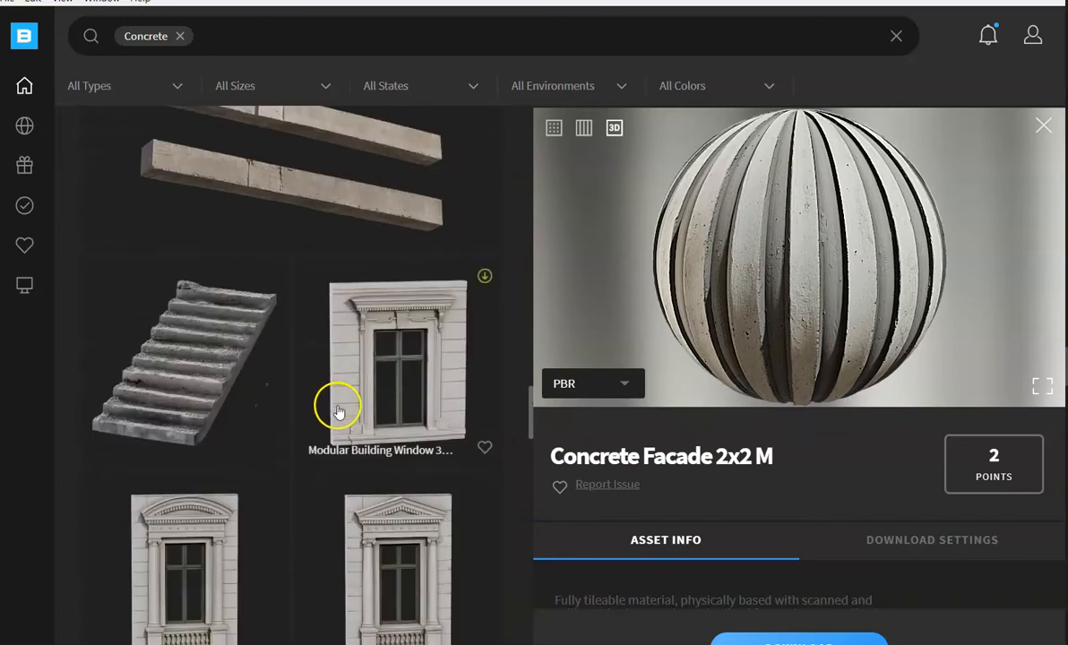
pyautogui.scroll(4, 305, 395)
pyautogui.scroll(-8, 220, 524)
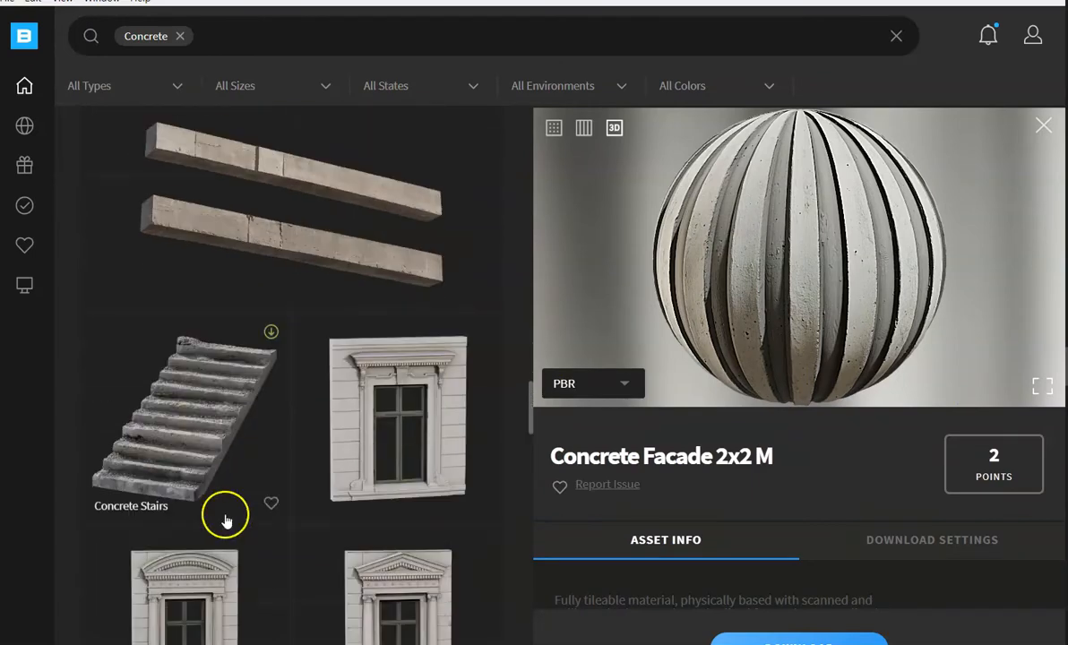
pyautogui.scroll(-12, 228, 515)
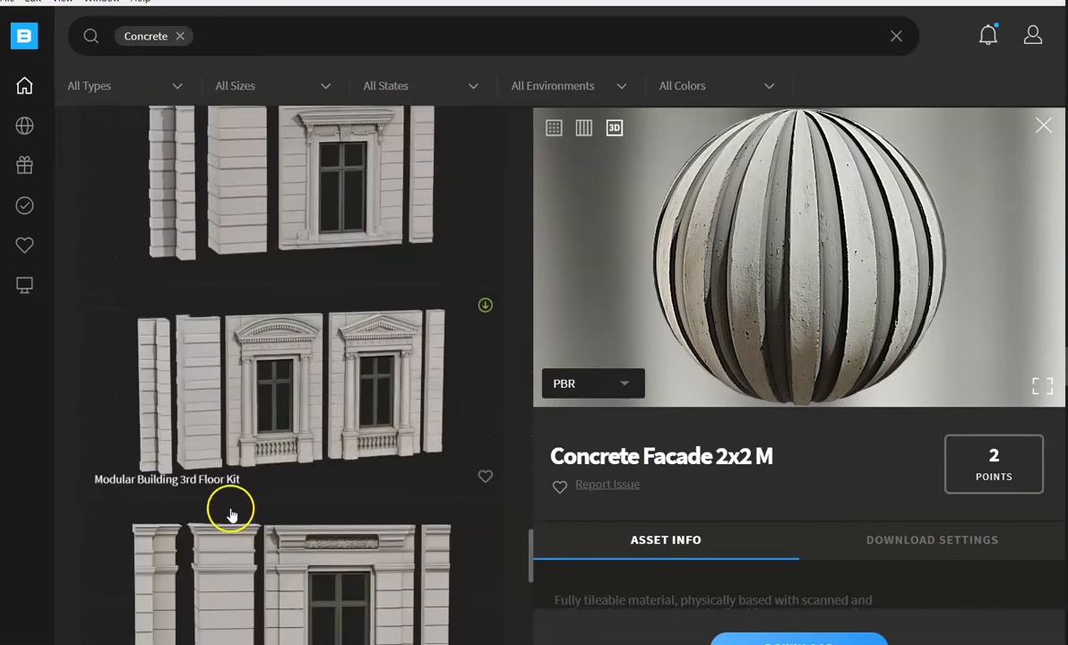
pyautogui.click(320, 252)
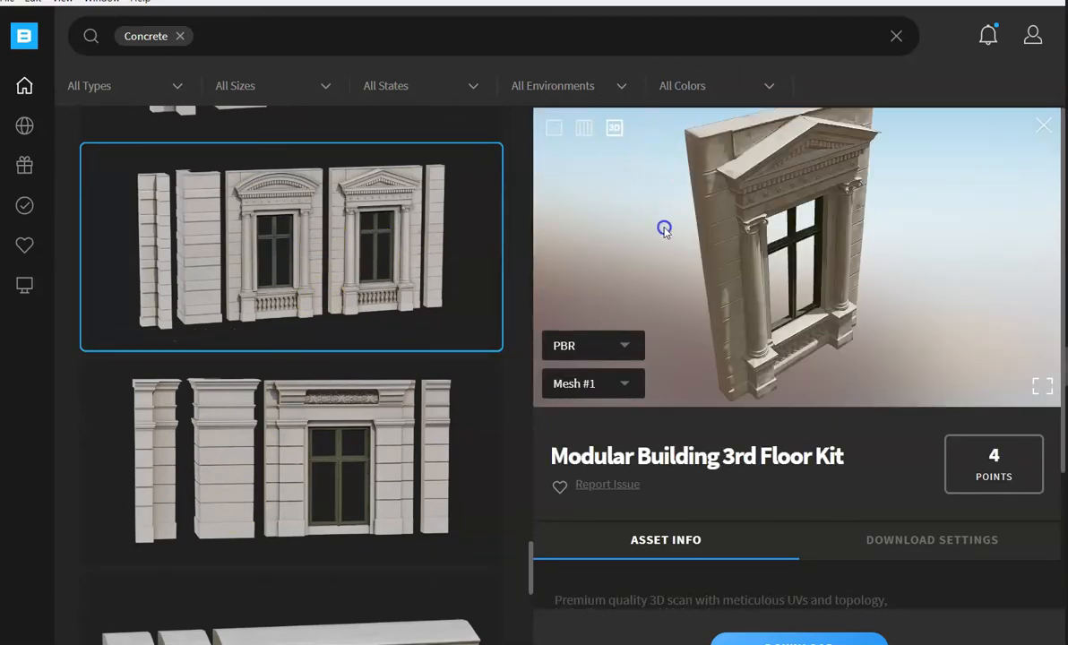
pyautogui.moveTo(658, 190); pyautogui.dragTo(635, 194)
pyautogui.moveTo(756, 255); pyautogui.dragTo(715, 274)
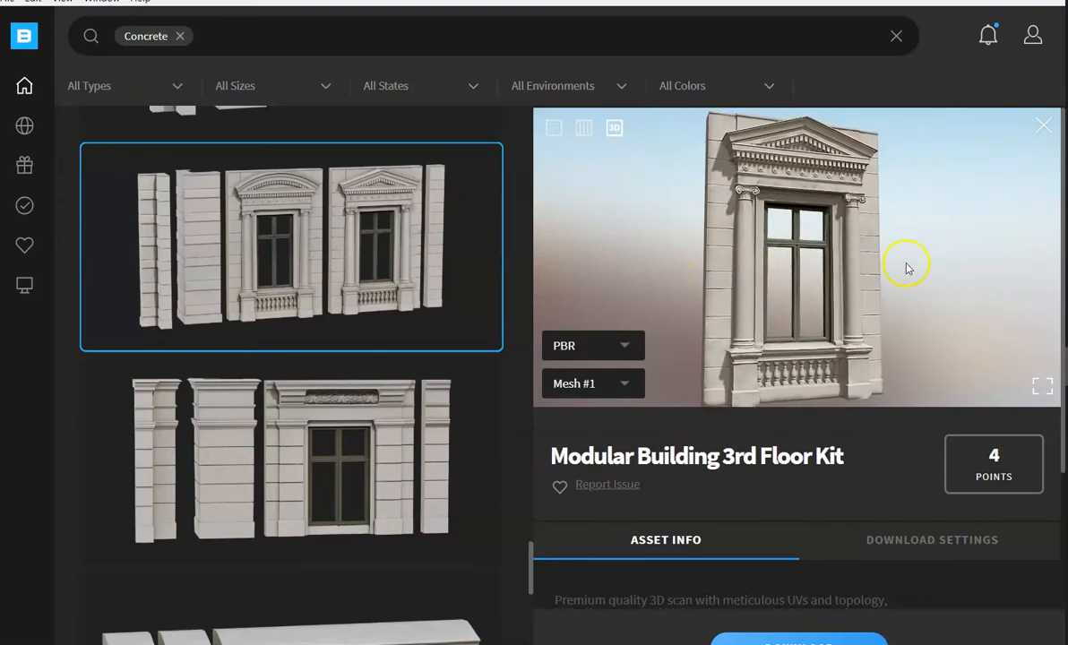
pyautogui.moveTo(664, 357)
pyautogui.mouseDown()
pyautogui.moveTo(774, 279)
pyautogui.moveTo(1011, 283)
pyautogui.mouseUp()
pyautogui.moveTo(984, 245)
pyautogui.mouseDown()
pyautogui.moveTo(870, 226)
pyautogui.moveTo(811, 271)
pyautogui.mouseUp()
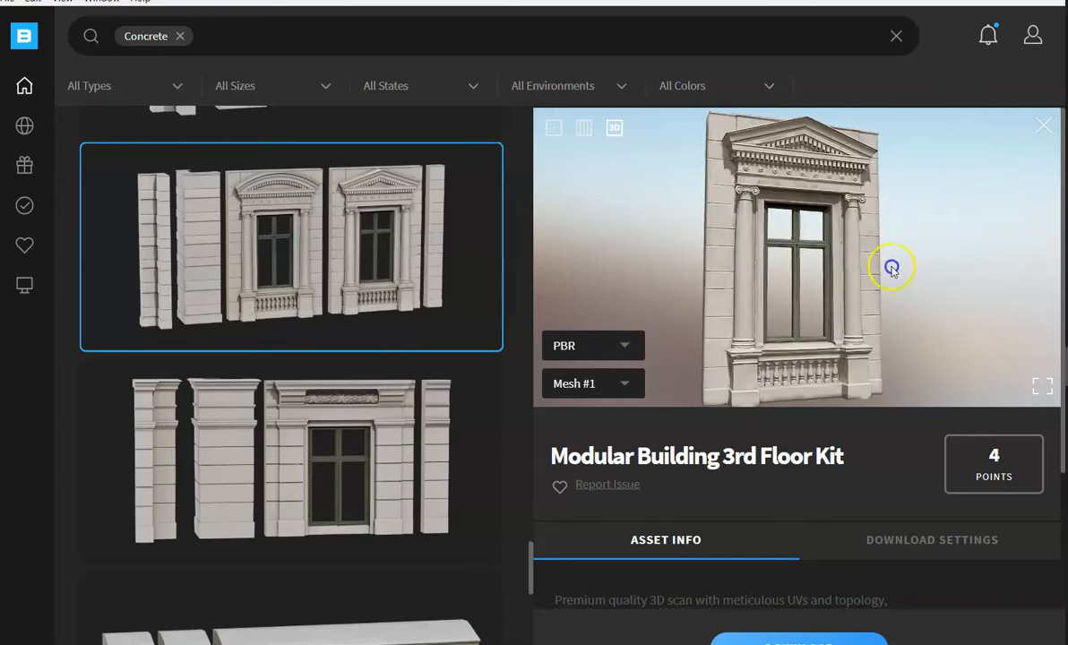
pyautogui.moveTo(877, 235); pyautogui.dragTo(883, 265)
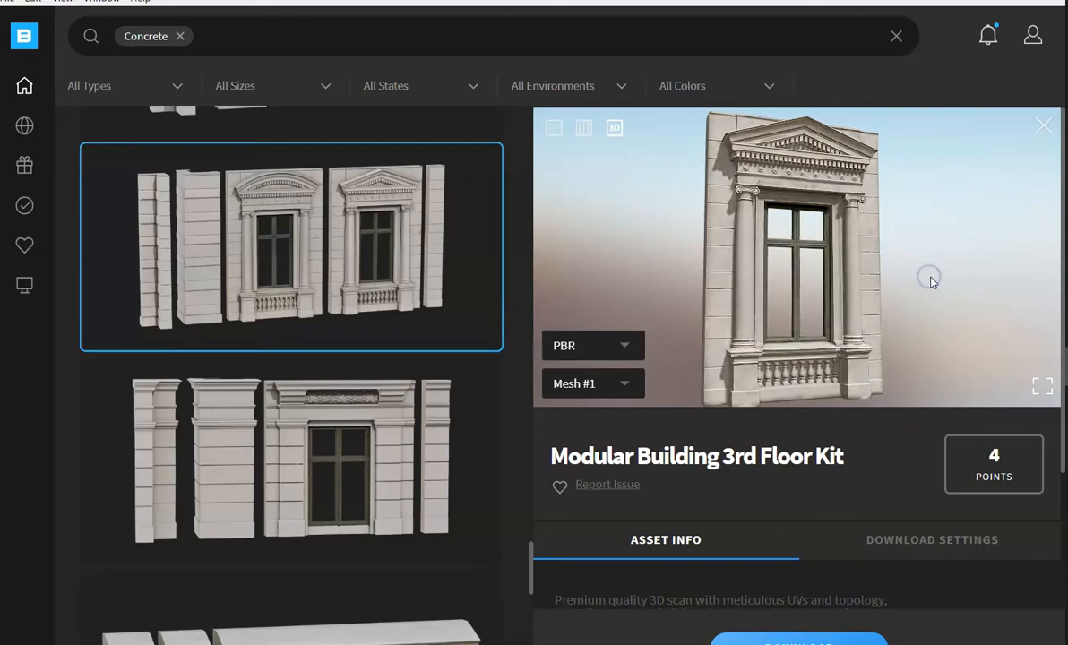
pyautogui.moveTo(958, 280); pyautogui.dragTo(820, 308)
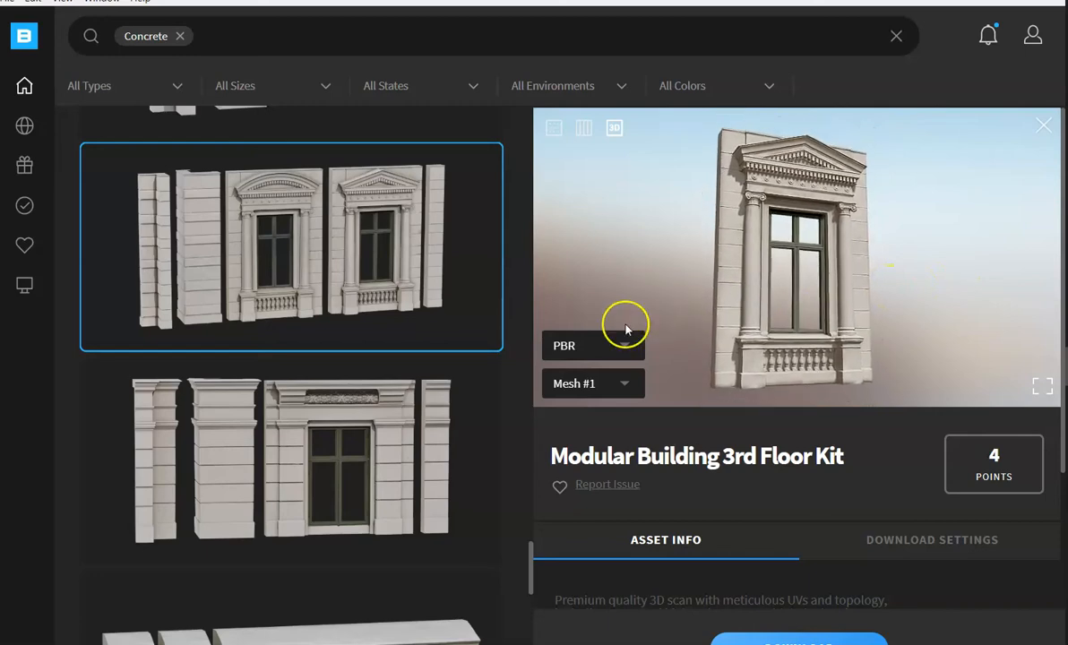
# Repeat the recent Concrete search, choose the Stained Concrete Pillar 2.5 M asset and download it
pyautogui.scroll(-10, 282, 458)
pyautogui.scroll(-5, 285, 460)
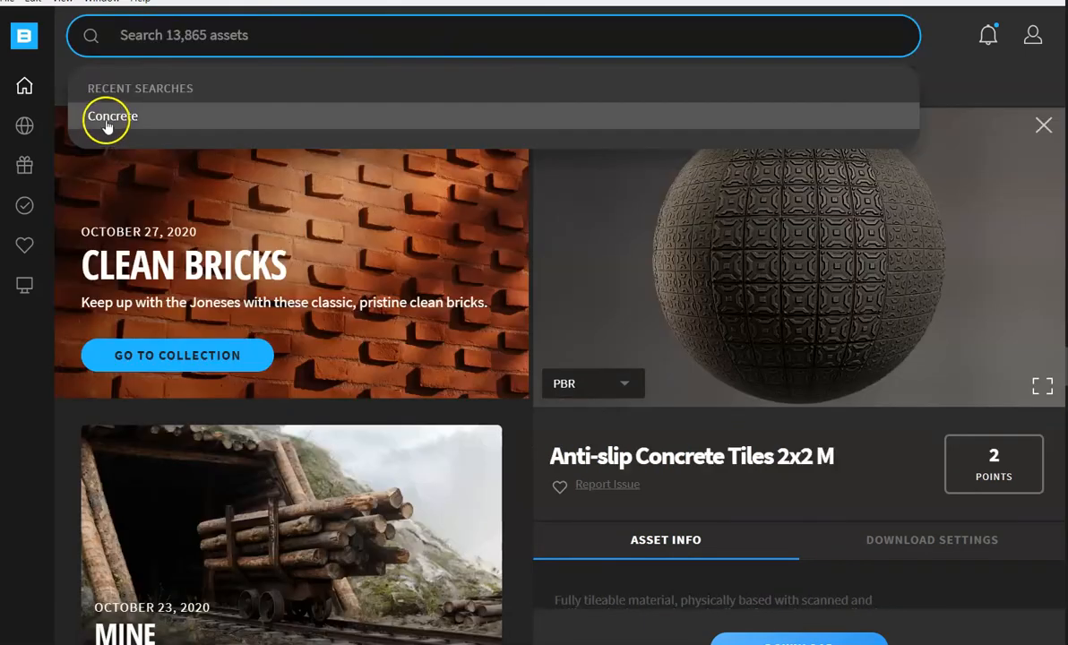
pyautogui.click(107, 121)
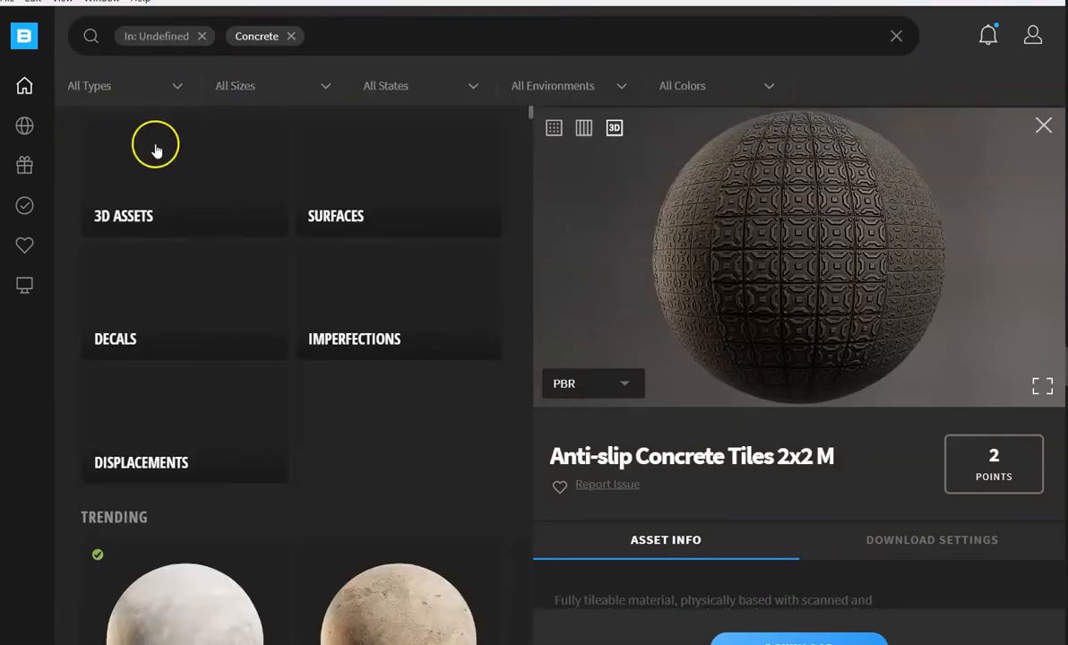
pyautogui.scroll(-8, 235, 429)
pyautogui.scroll(-10, 232, 439)
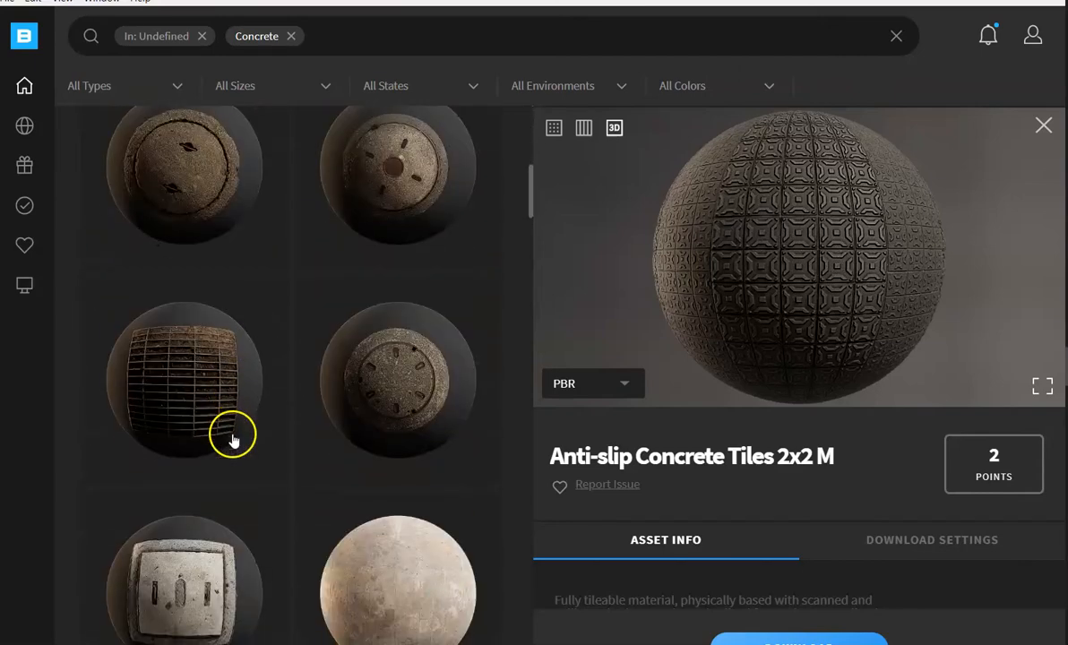
pyautogui.scroll(-10, 232, 443)
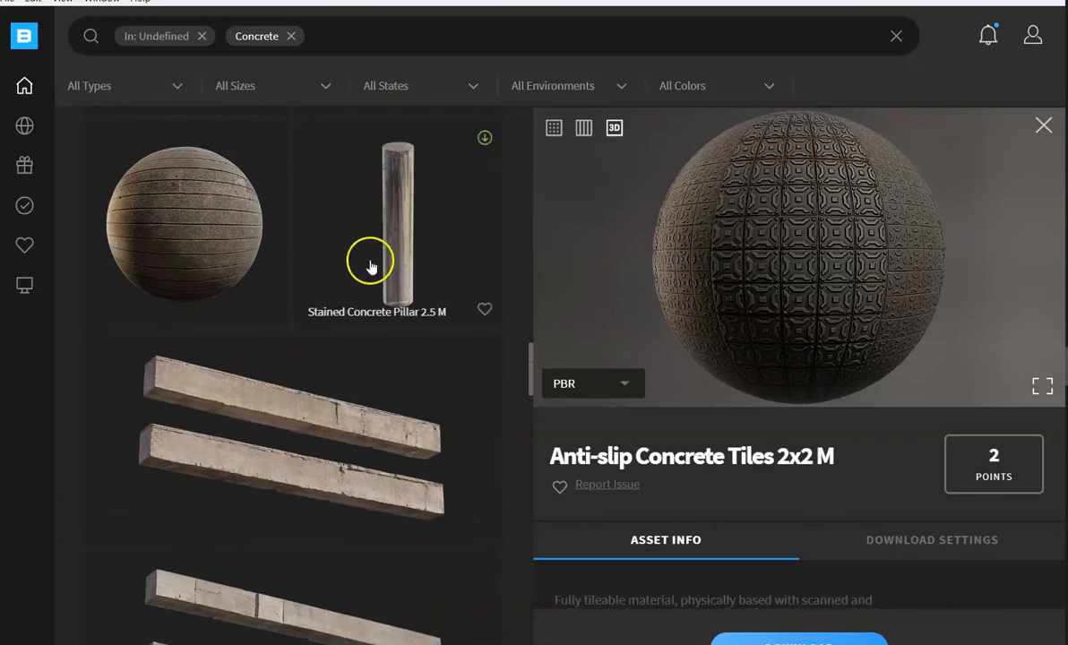
pyautogui.click(373, 254)
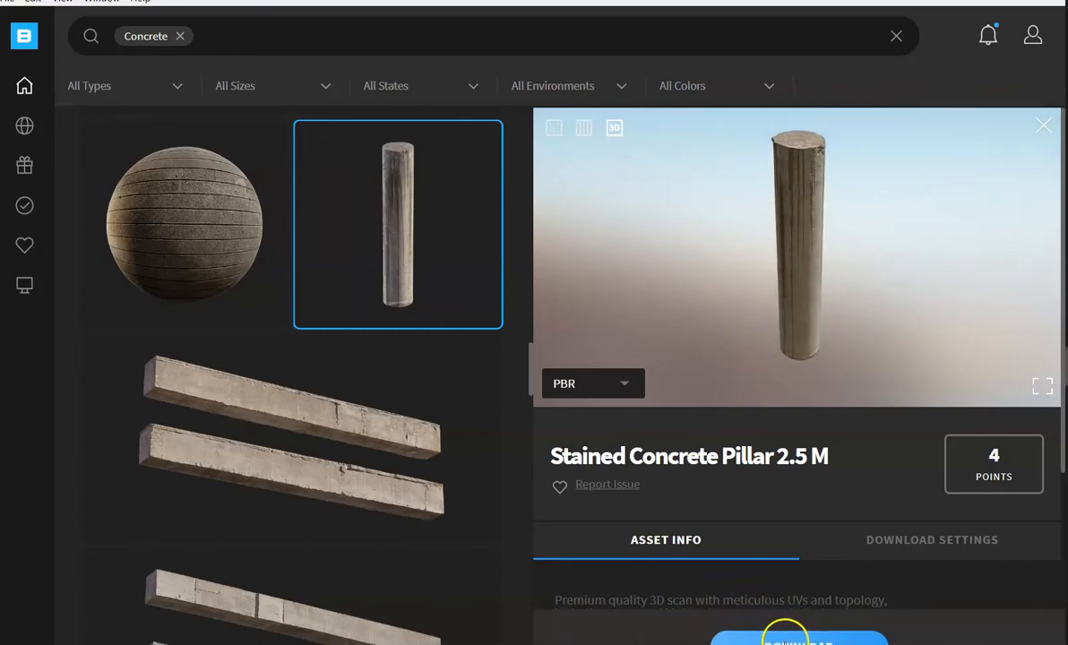
pyautogui.click(786, 639)
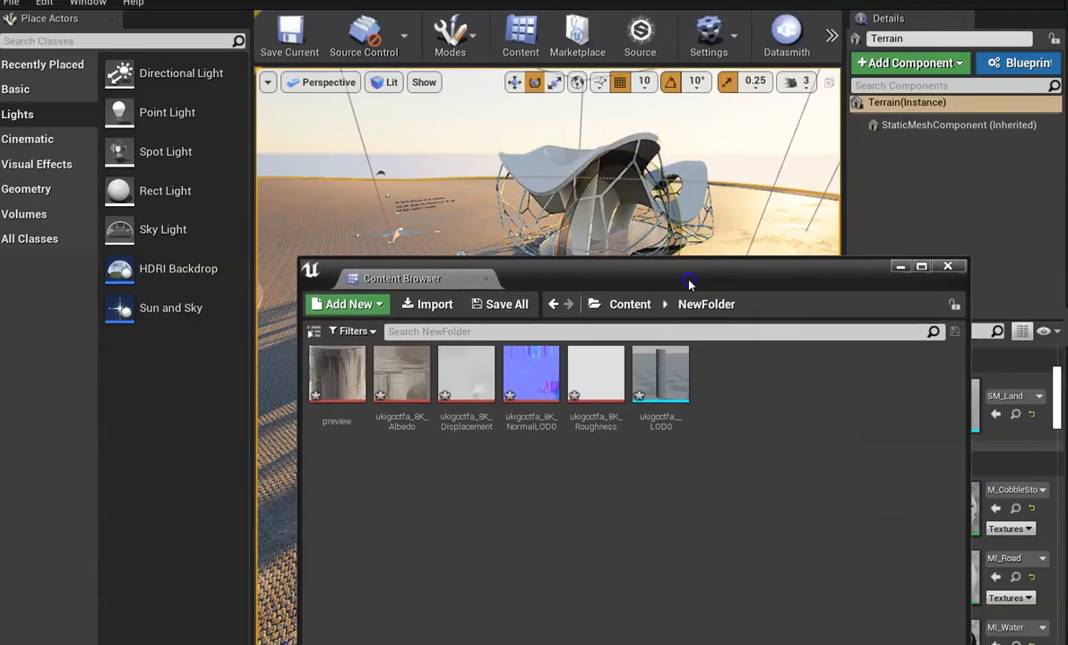
# In Unreal Editor, create a new material named pillar in the Content folder NewFolder
pyautogui.moveTo(687, 281); pyautogui.dragTo(591, 262)
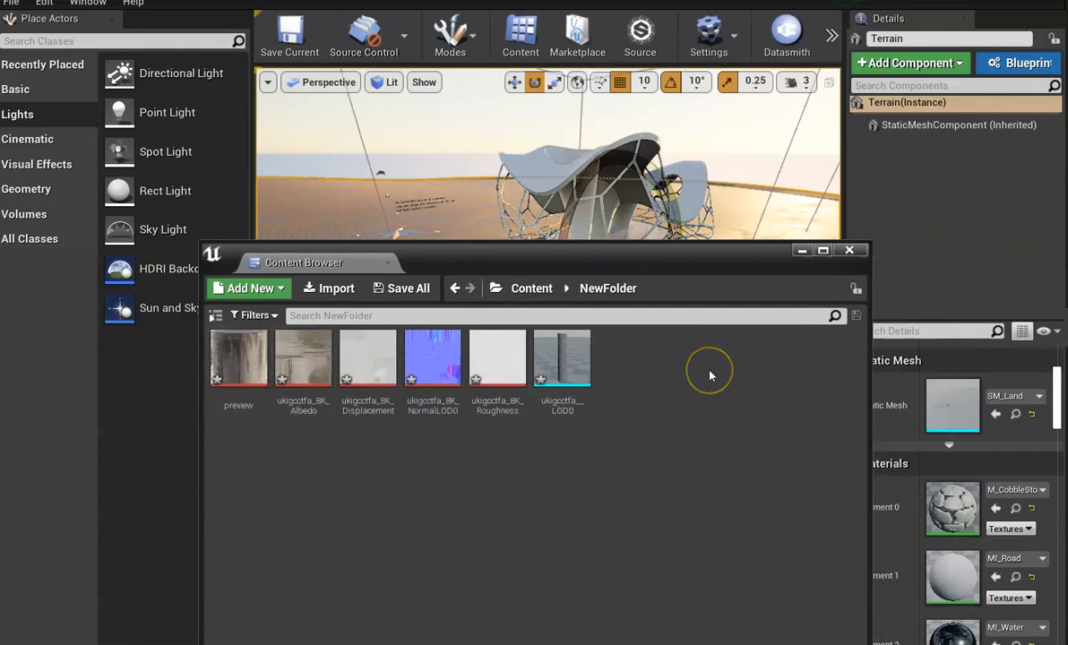
pyautogui.rightClick(679, 378)
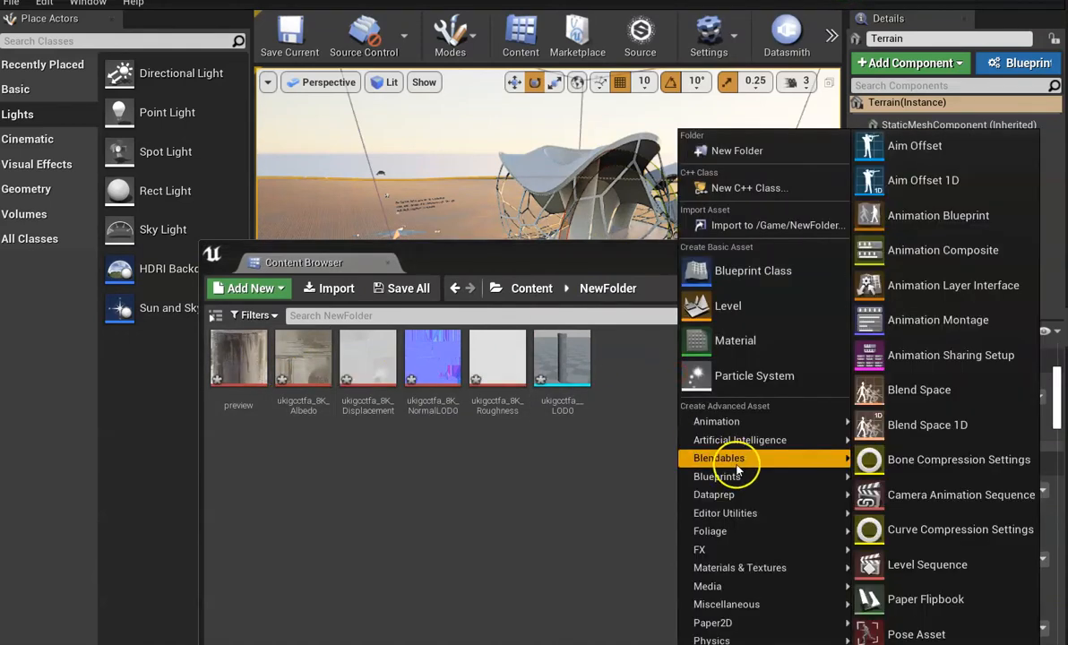
pyautogui.click(781, 345)
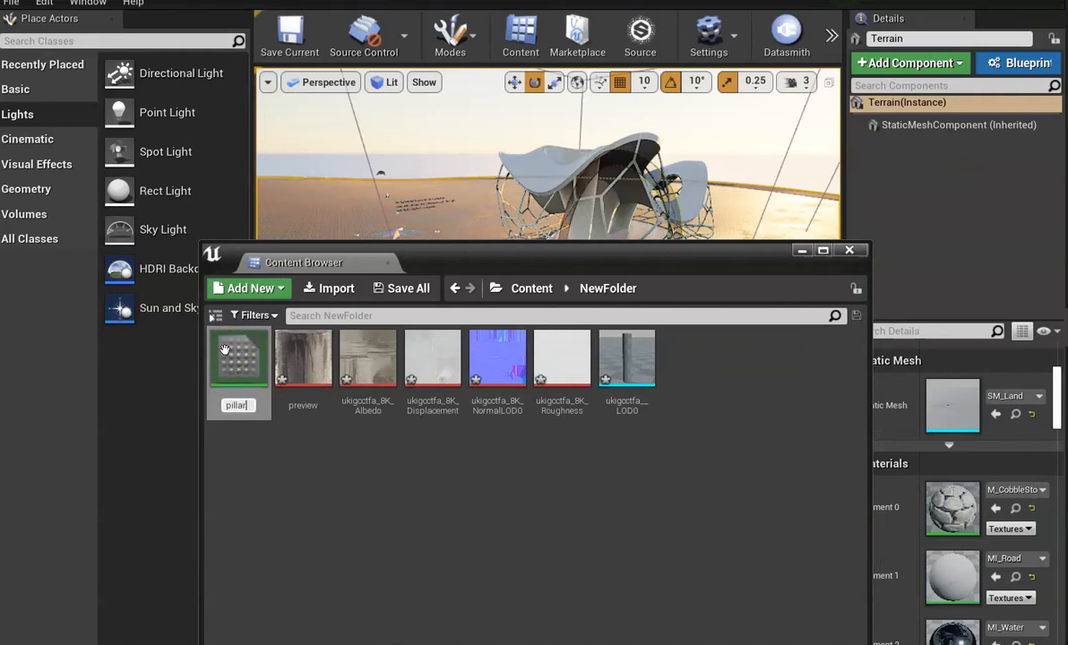
pyautogui.press('Return')
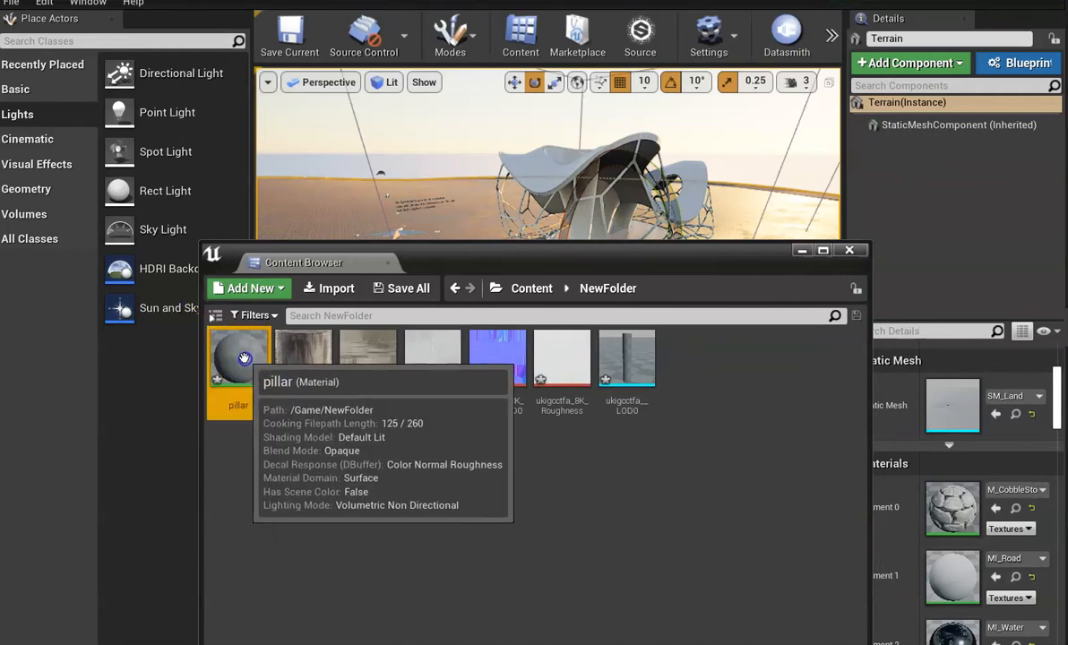
# Open the pillar material for editing and arrange the windows so its graph and the imported textures are both accessible
pyautogui.doubleClick(226, 353)
pyautogui.moveTo(232, 195); pyautogui.dragTo(821, 139)
pyautogui.moveTo(355, 256); pyautogui.dragTo(170, 299)
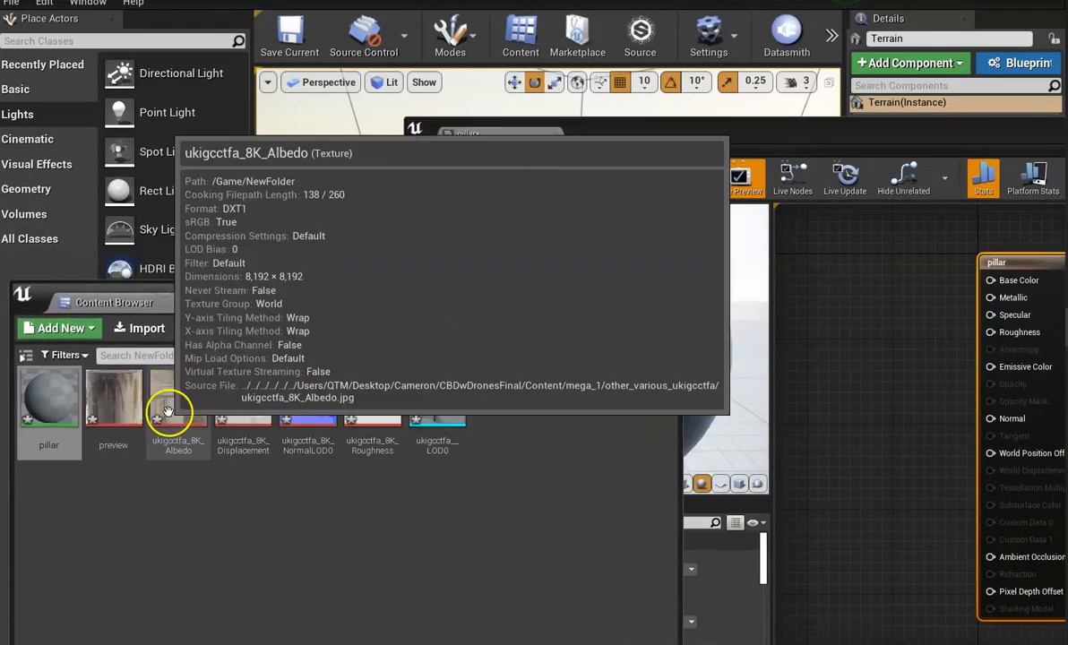
# Add the Albedo, Displacement, NormalLOD0 and Roughness textures together to the pillar material graph
pyautogui.click(167, 411)
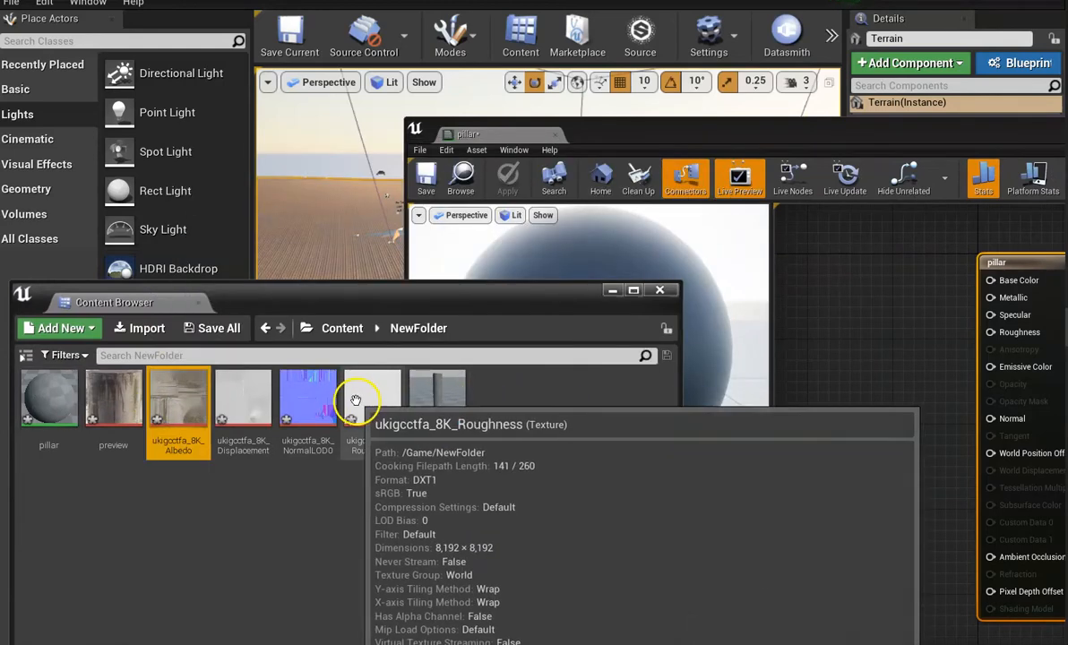
pyautogui.click(363, 402)
pyautogui.moveTo(222, 403)
pyautogui.keyDown('shift'); pyautogui.click(186, 392); pyautogui.keyUp('shift')
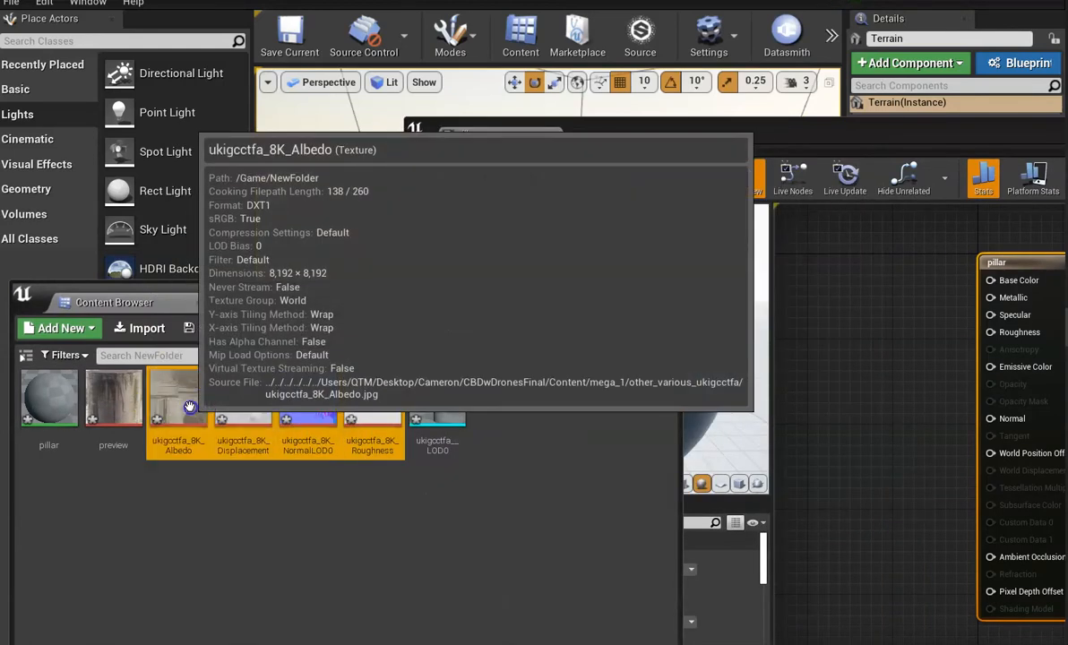
pyautogui.moveTo(184, 384); pyautogui.dragTo(887, 387)
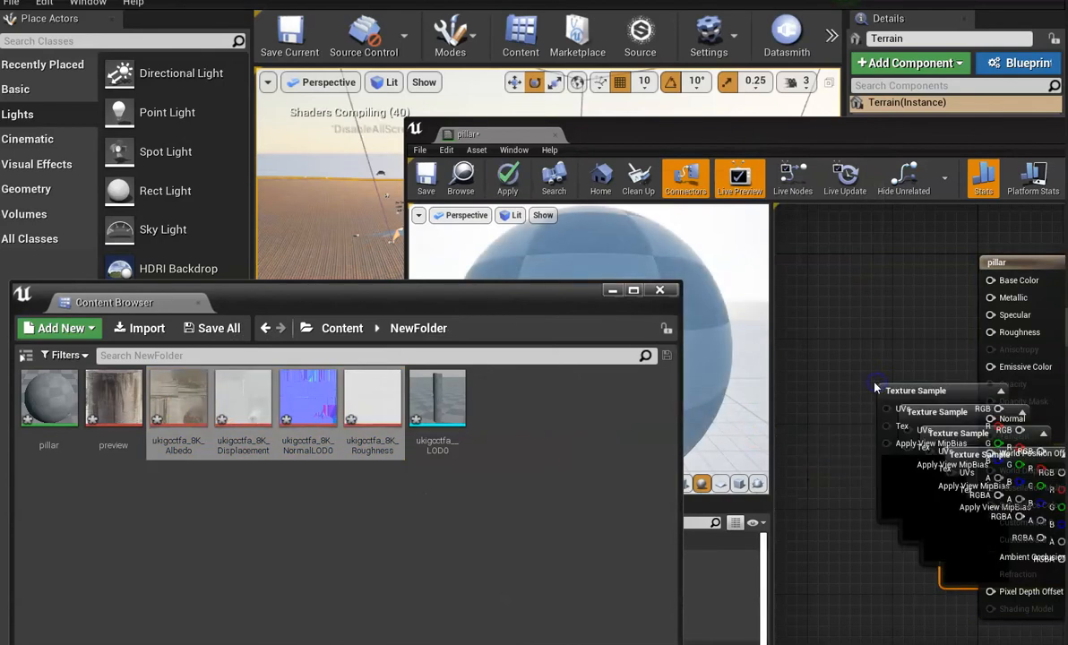
# Bring the whole material graph into view and move the pillar result node clear of the stacked texture samples
pyautogui.moveTo(901, 136); pyautogui.dragTo(574, 75)
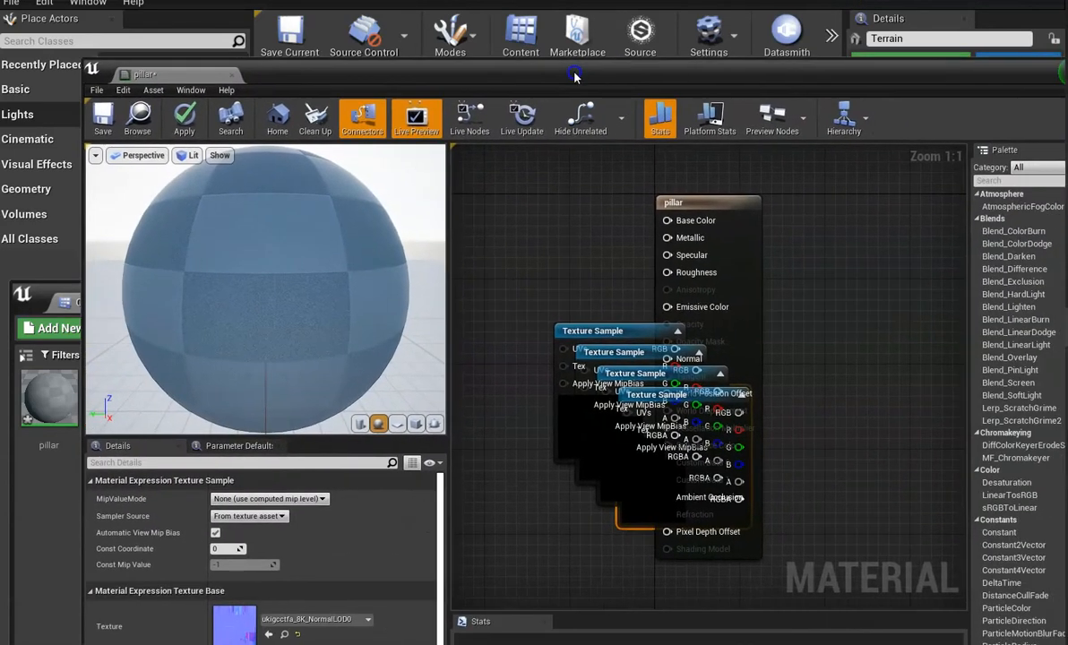
pyautogui.moveTo(722, 220); pyautogui.dragTo(886, 247)
pyautogui.click(753, 201)
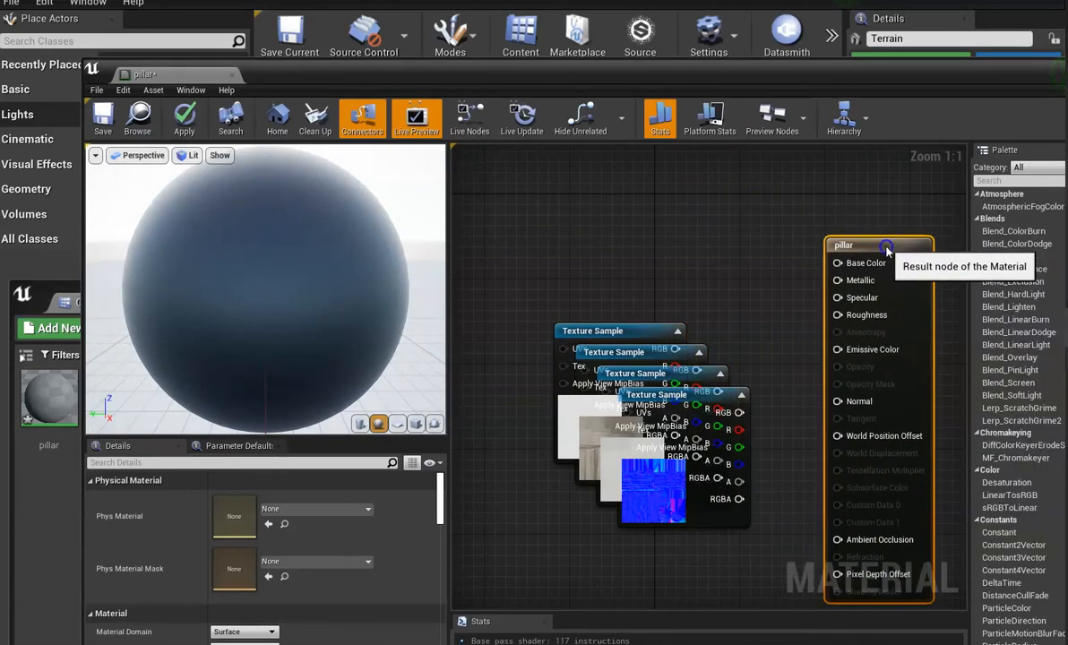
# Connect the Roughness texture's RGB output to Roughness and the Albedo texture's RGB output to Base Color
pyautogui.moveTo(589, 328); pyautogui.dragTo(582, 186)
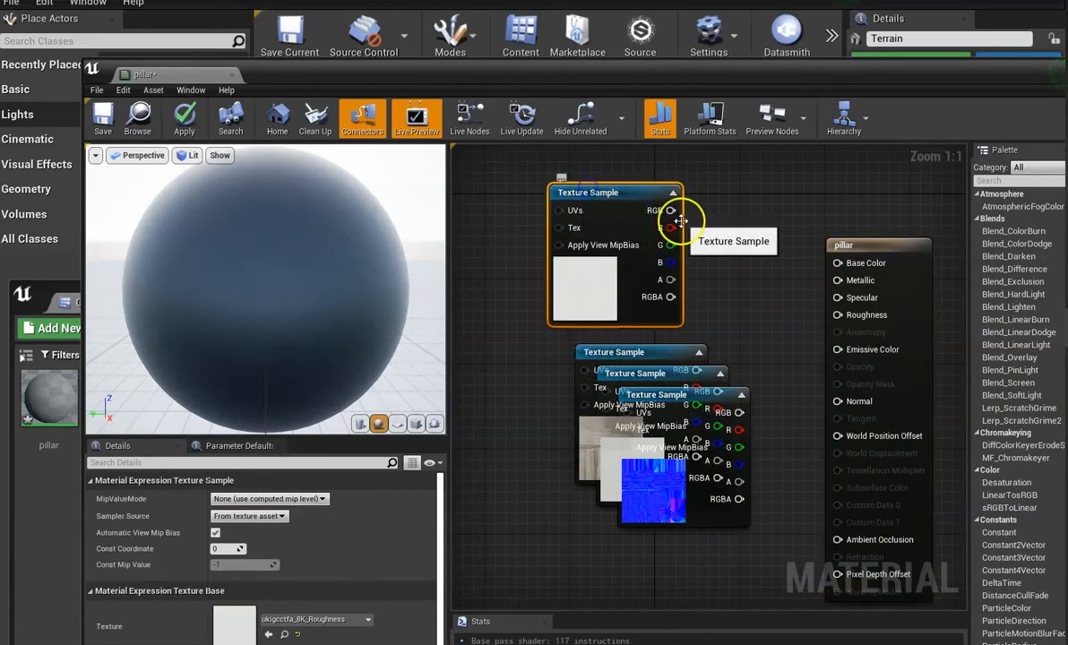
pyautogui.moveTo(674, 212); pyautogui.dragTo(842, 315)
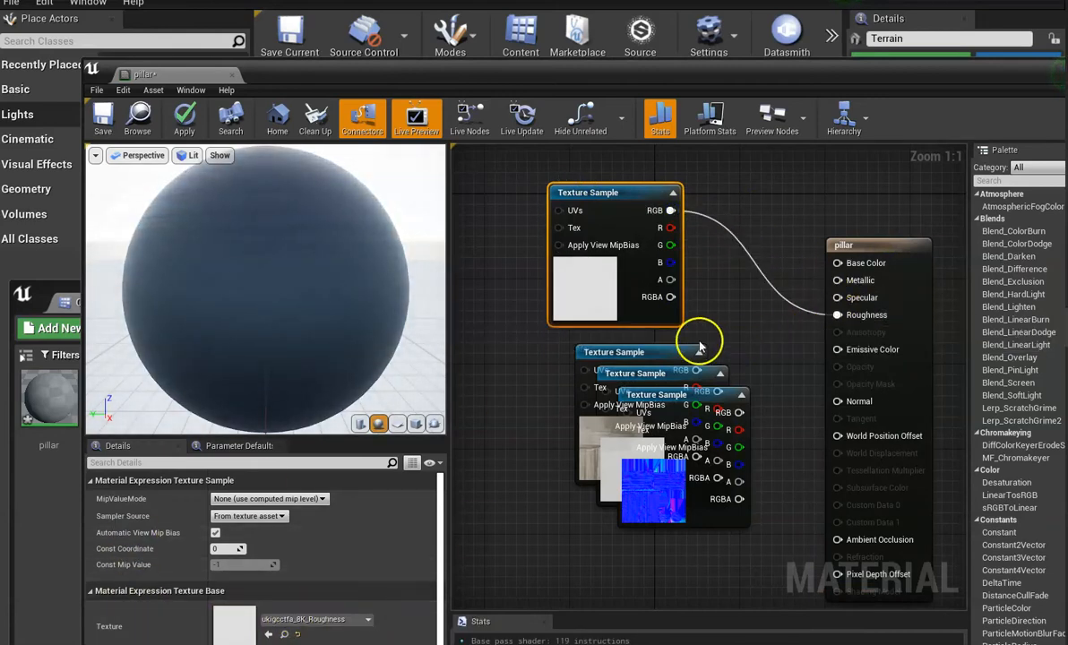
pyautogui.click(646, 351)
pyautogui.moveTo(647, 355); pyautogui.dragTo(859, 265)
# Move the Displacement sample clear of the NormalLOD0 sample and connect the NormalLOD0 texture's RGB output to Normal
pyautogui.click(661, 398)
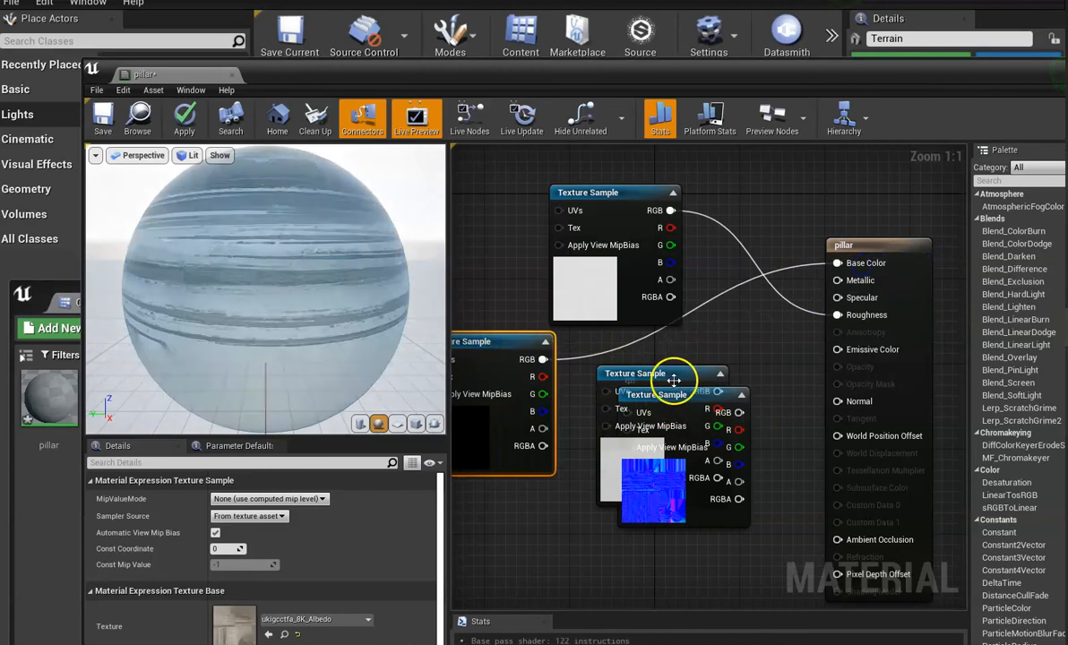
pyautogui.moveTo(686, 383); pyautogui.dragTo(542, 542)
pyautogui.click(690, 394)
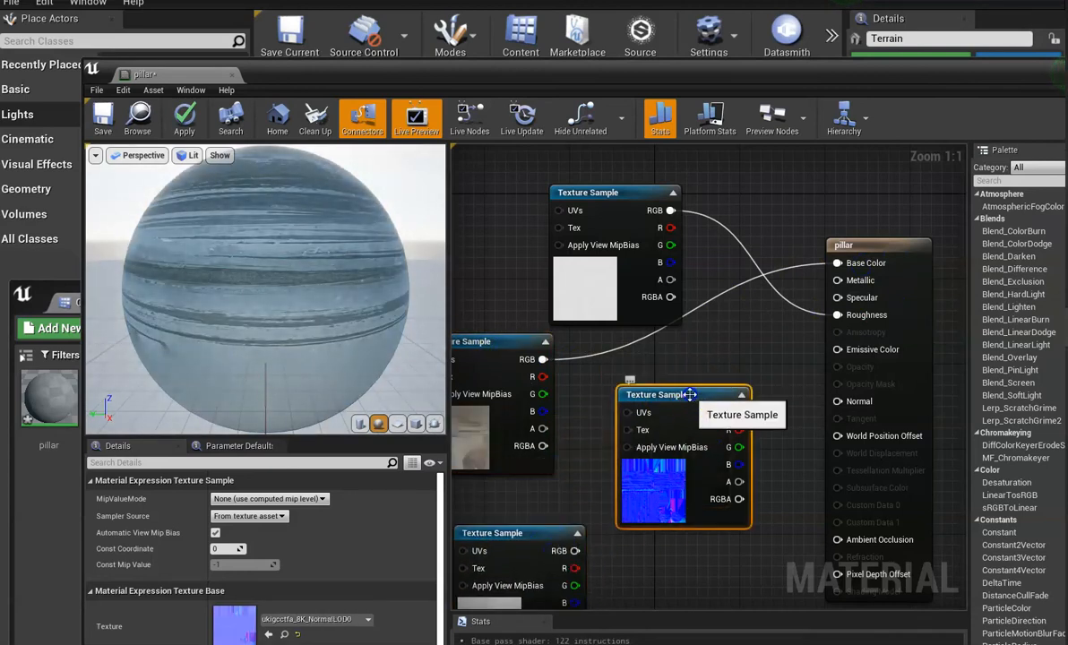
pyautogui.moveTo(741, 413); pyautogui.dragTo(840, 401)
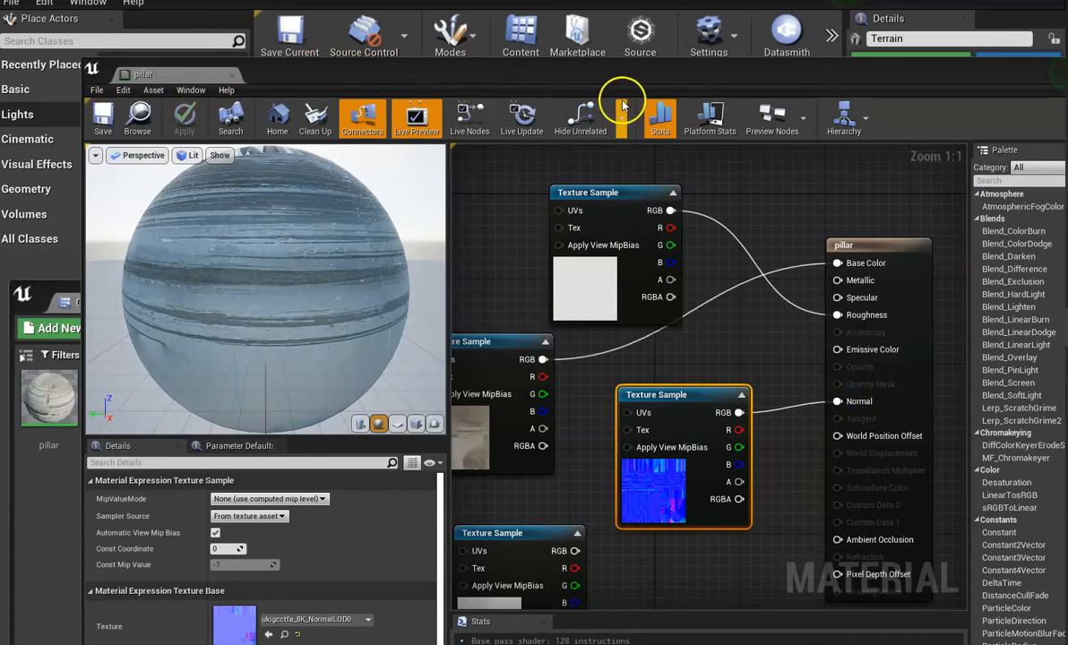
# Close the pillar material editor and place the ukigcctfa__LOD0 pillar mesh on the paved ground near the pavilion
pyautogui.moveTo(682, 79); pyautogui.dragTo(419, 145)
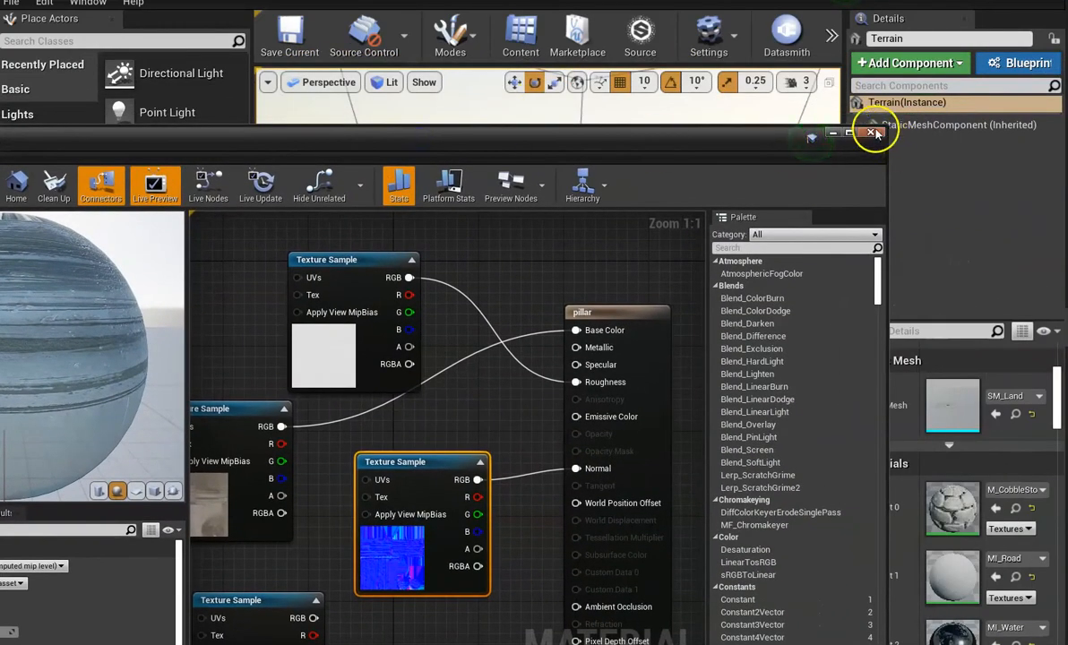
pyautogui.click(872, 133)
pyautogui.moveTo(458, 408); pyautogui.dragTo(713, 395)
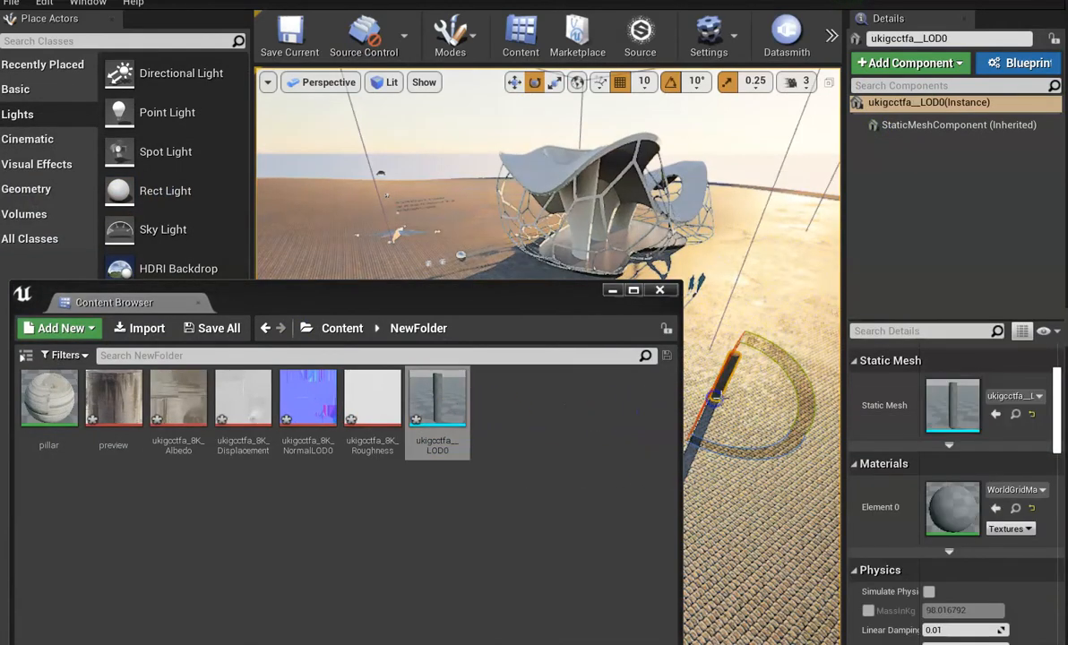
pyautogui.scroll(3, 761, 395)
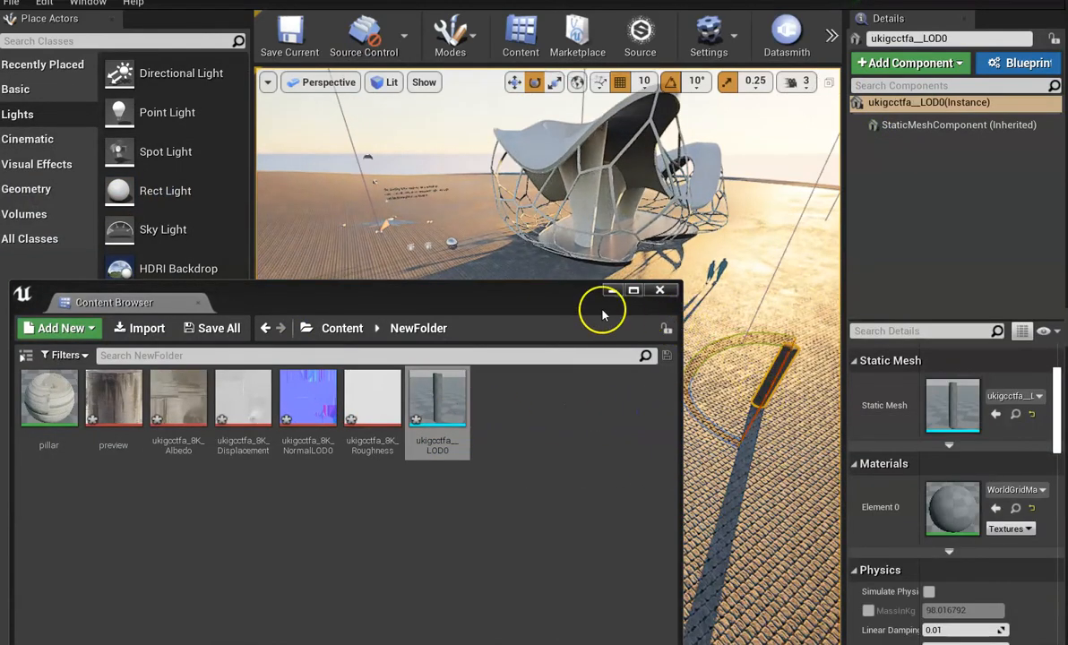
# Move the Content Browser off the placed pillar, apply the pillar material to the mesh and inspect it up close
pyautogui.moveTo(519, 292); pyautogui.dragTo(497, 198)
pyautogui.moveTo(713, 439)
pyautogui.mouseDown(button='right')
pyautogui.moveTo(823, 443)
pyautogui.moveTo(887, 417)
pyautogui.moveTo(860, 446)
pyautogui.moveTo(798, 418)
pyautogui.moveTo(704, 432)
pyautogui.moveTo(710, 420)
pyautogui.mouseUp(button='right')
pyautogui.press('w')
pyautogui.press('d')
pyautogui.moveTo(62, 283); pyautogui.dragTo(368, 354)
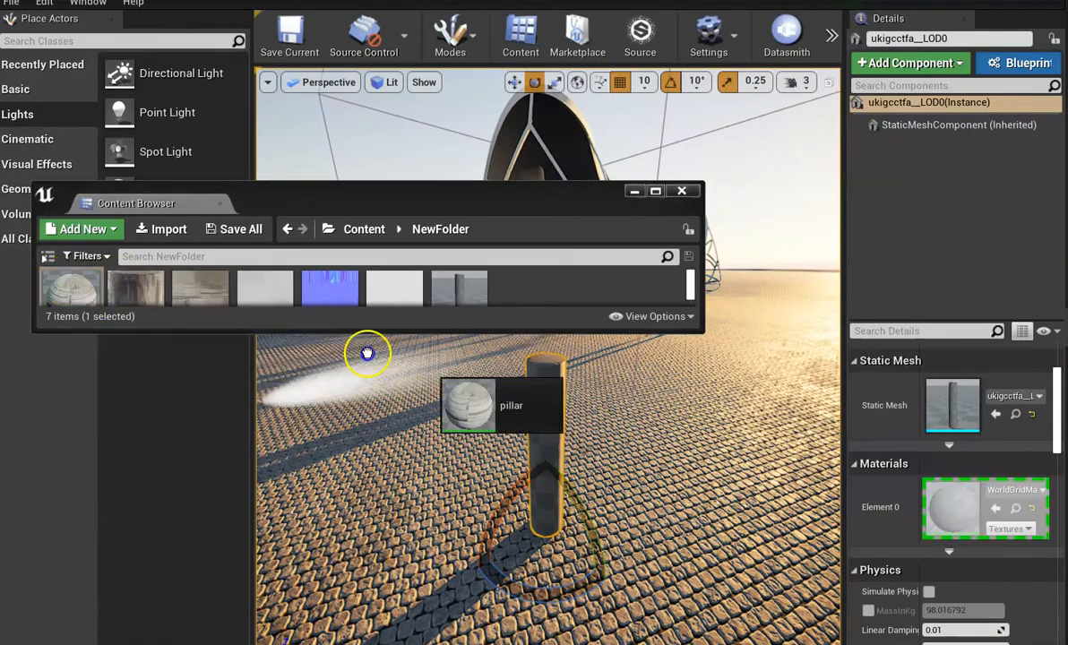
pyautogui.moveTo(555, 392); pyautogui.dragTo(543, 389)
pyautogui.moveTo(598, 392); pyautogui.dragTo(930, 447, button='right')
pyautogui.press('w')
pyautogui.press('a')
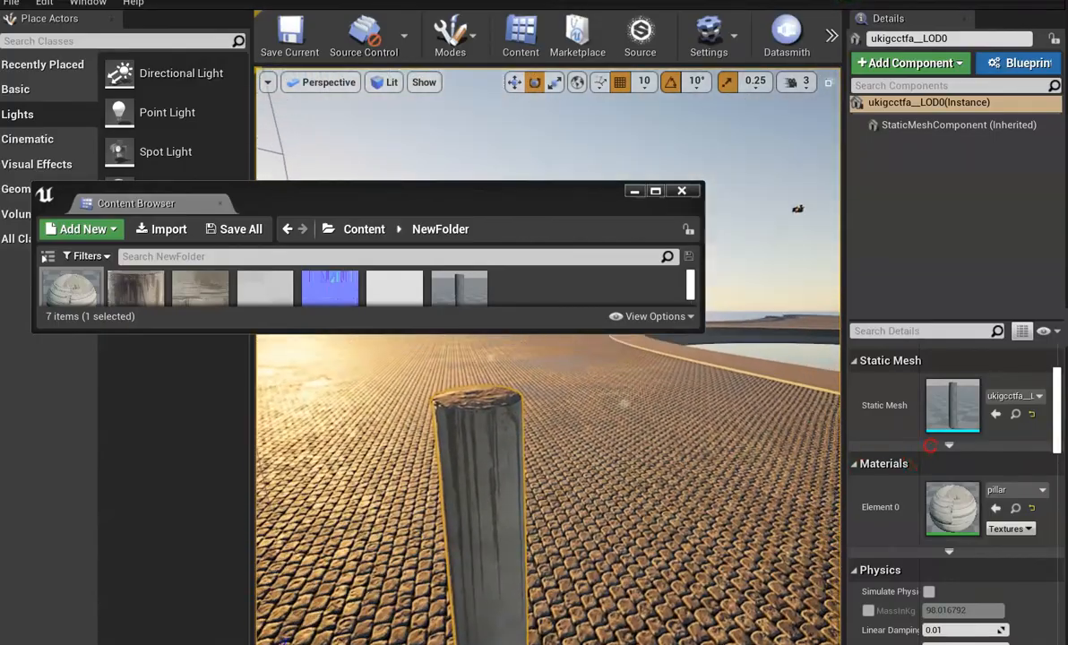